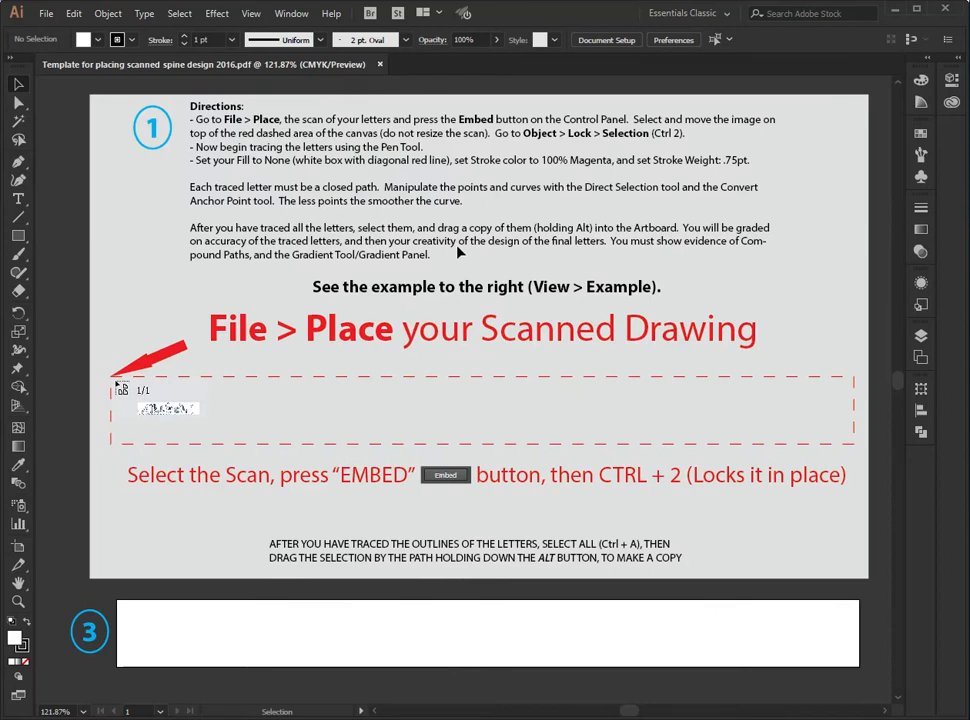
- Start saving the template under a new file name: the student's last name and first initial, followed by "spine design"
click(45, 14)
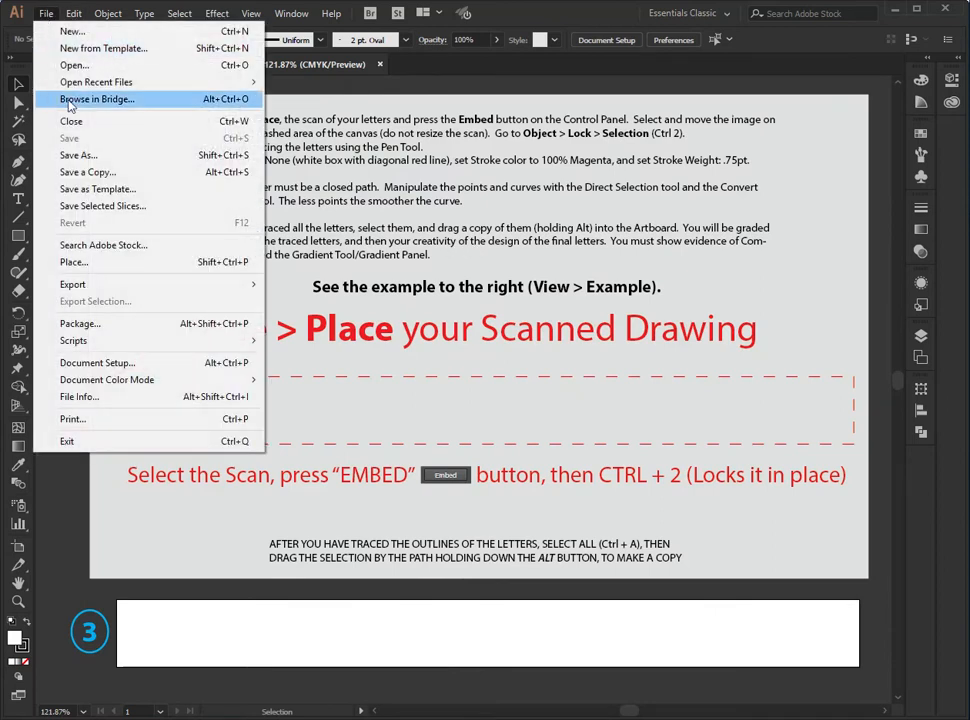
click(70, 155)
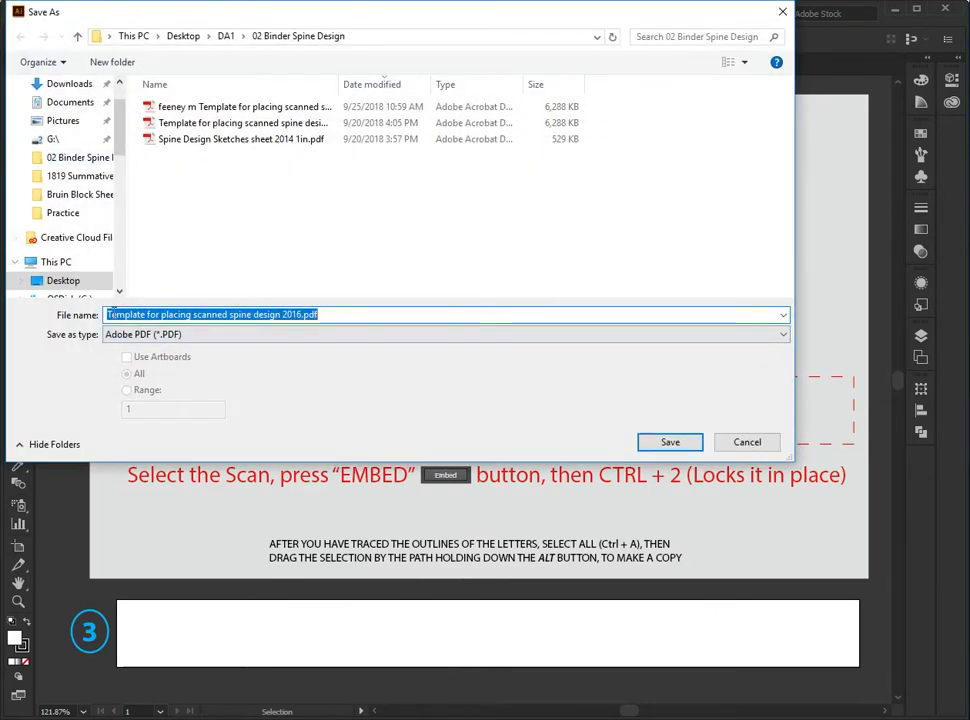
click(110, 314)
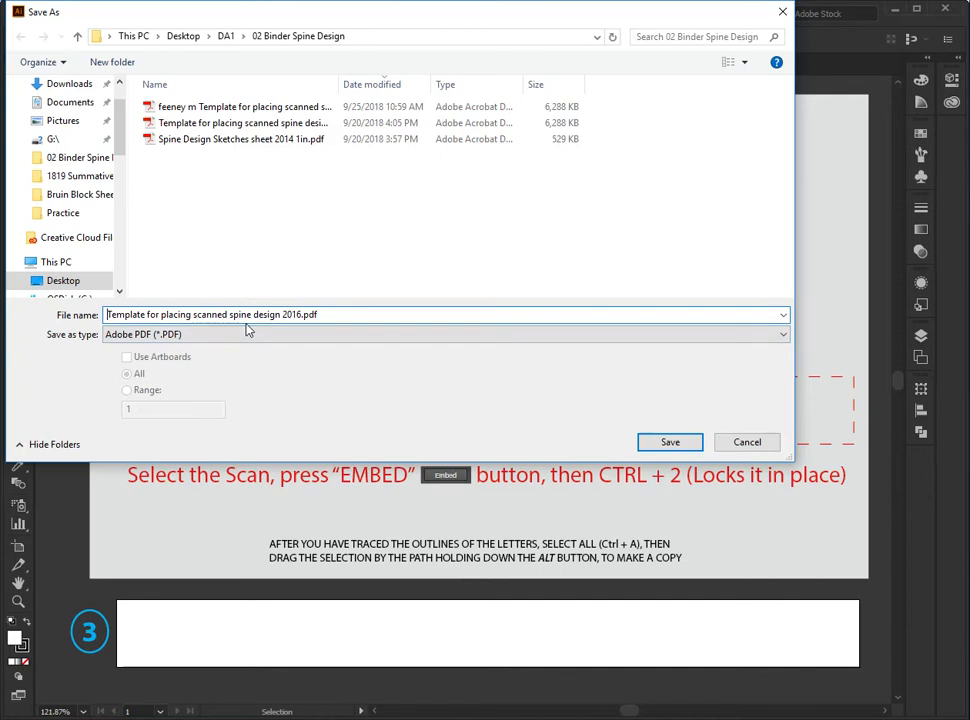
text(feeney m)
key(Delete)
key(Delete)
key(Delete)
key(Delete)
key(Delete)
key(Delete)
key(Delete)
key(Delete)
key(Delete)
key(Delete)
key(Delete)
key(Delete)
key(Delete)
key(Delete)
key(Delete)
key(Delete)
key(Delete)
key(Delete)
key(Delete)
key(Delete)
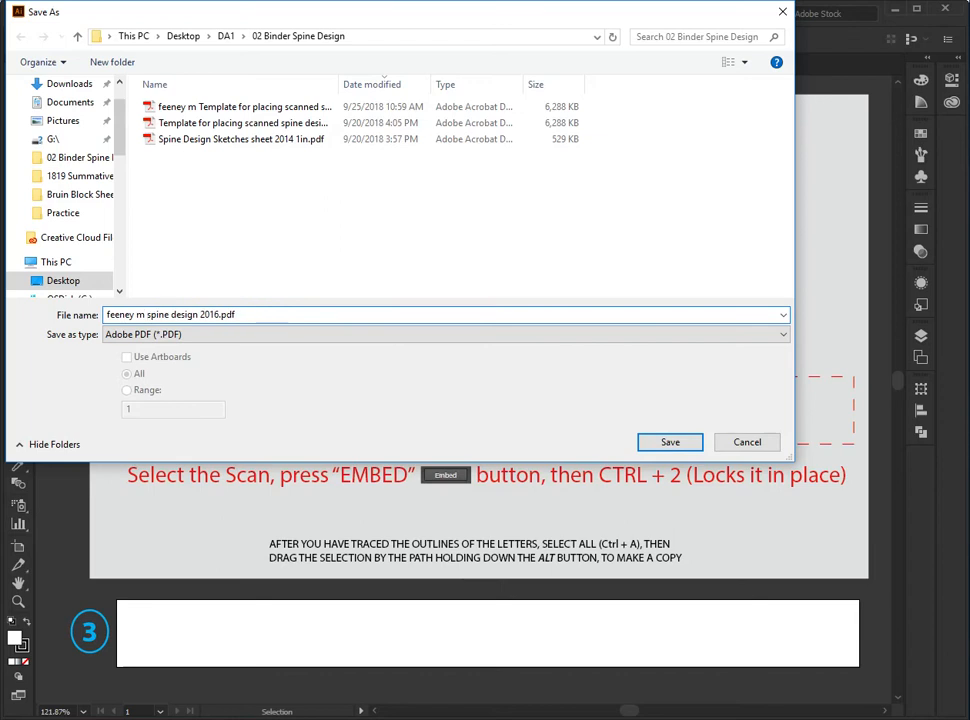
key(Delete)
key(Delete)
key(Delete)
- Save the document in Adobe Illustrator (*.AI) format with the Illustrator CC version options
click(147, 336)
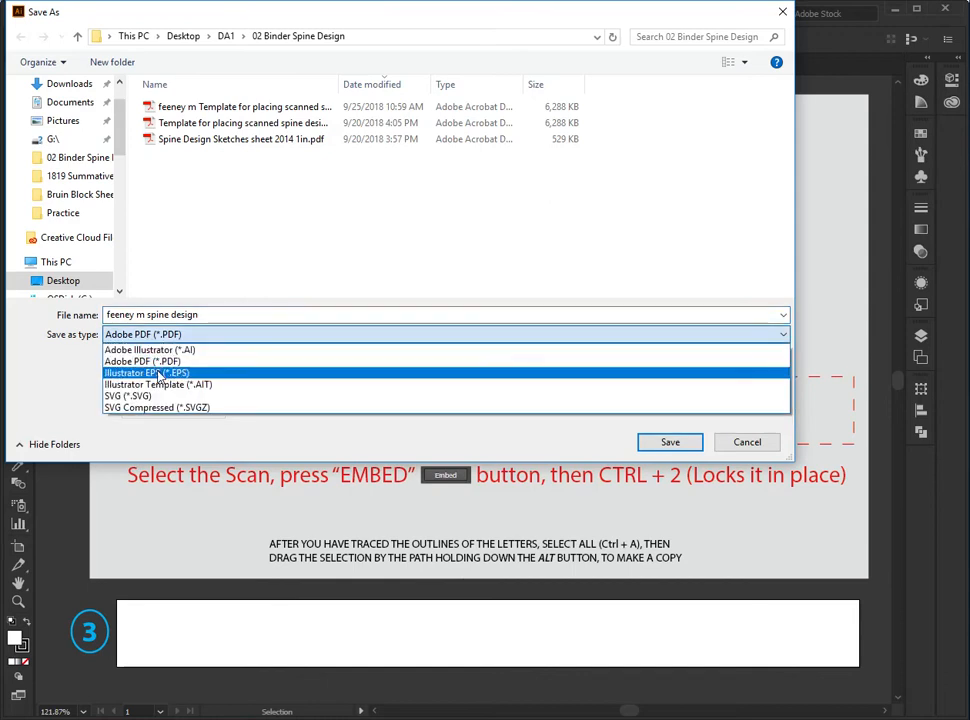
click(160, 349)
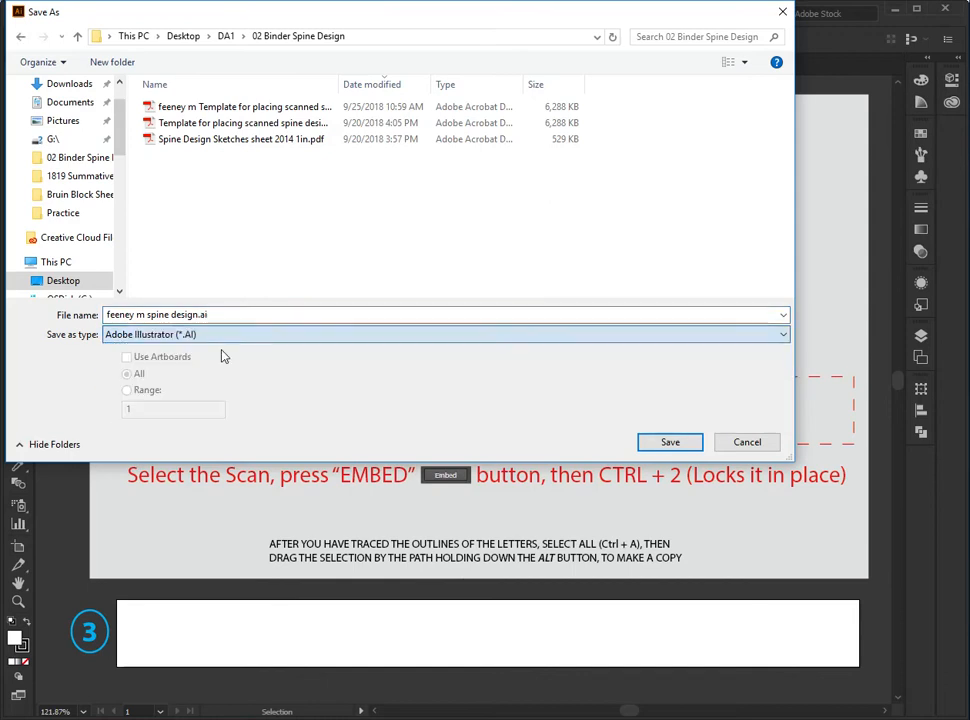
double_click(227, 314)
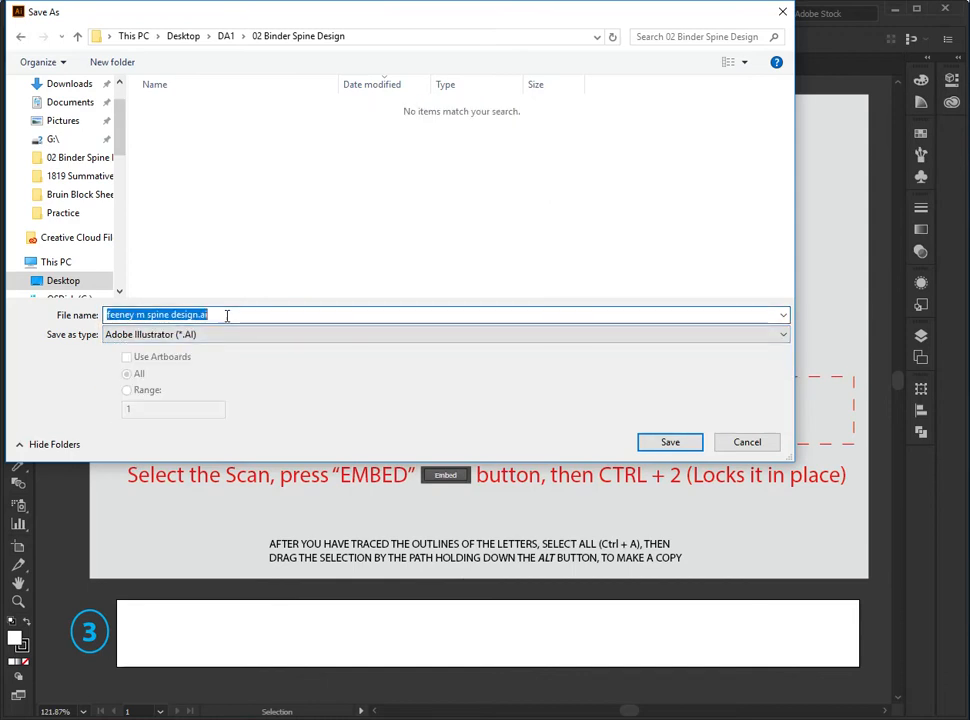
click(670, 446)
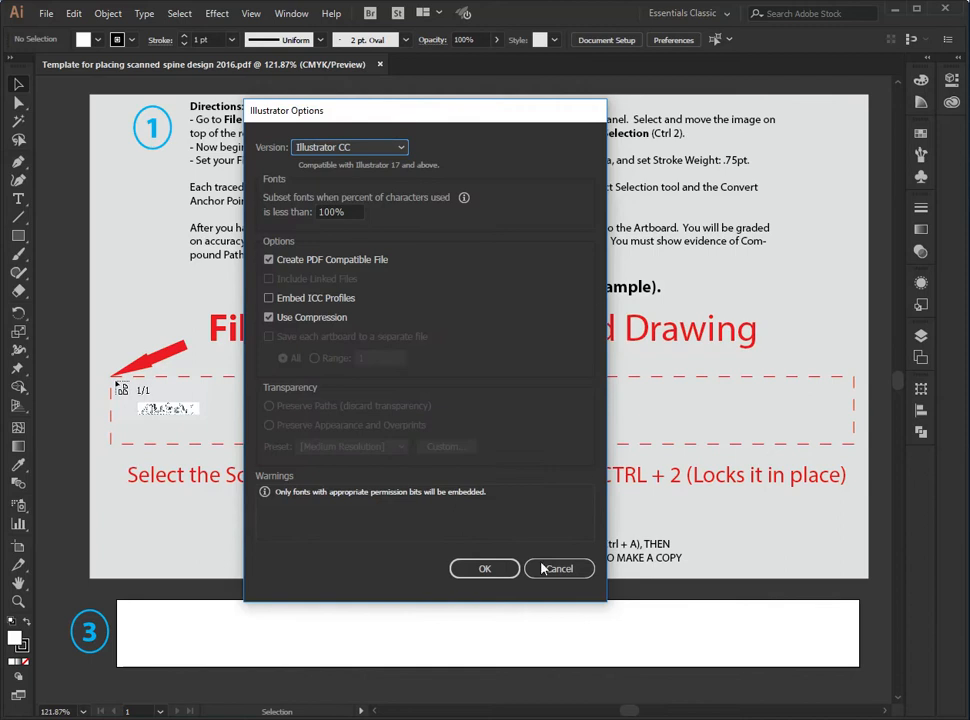
click(480, 568)
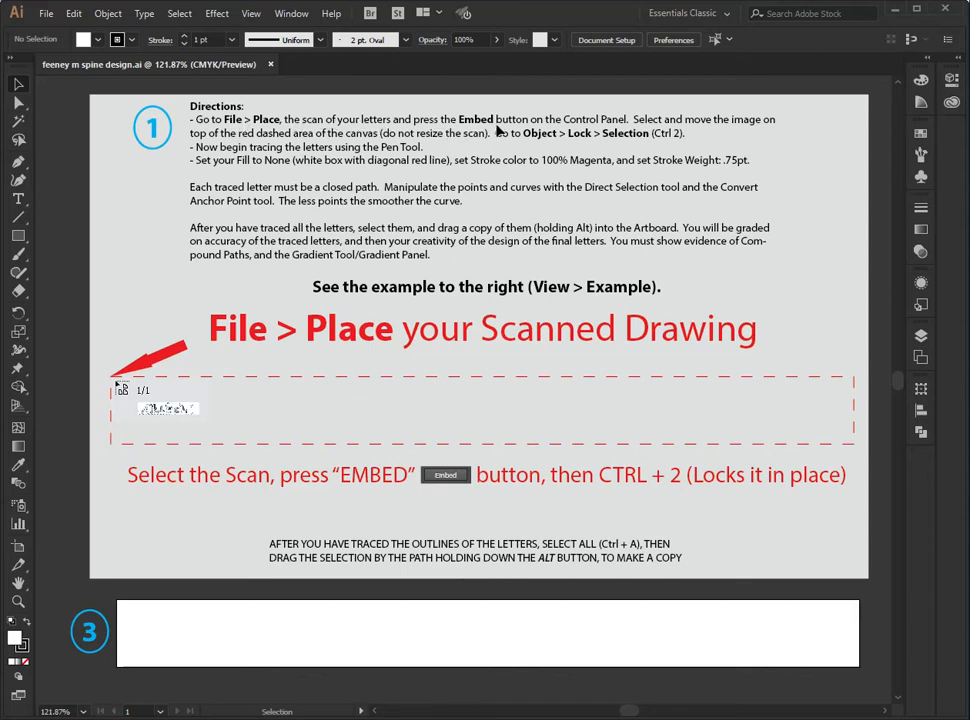
- Place the scanned spine drawing BMP with its upper-left corner at the corner of the red dashed area
click(42, 13)
click(90, 262)
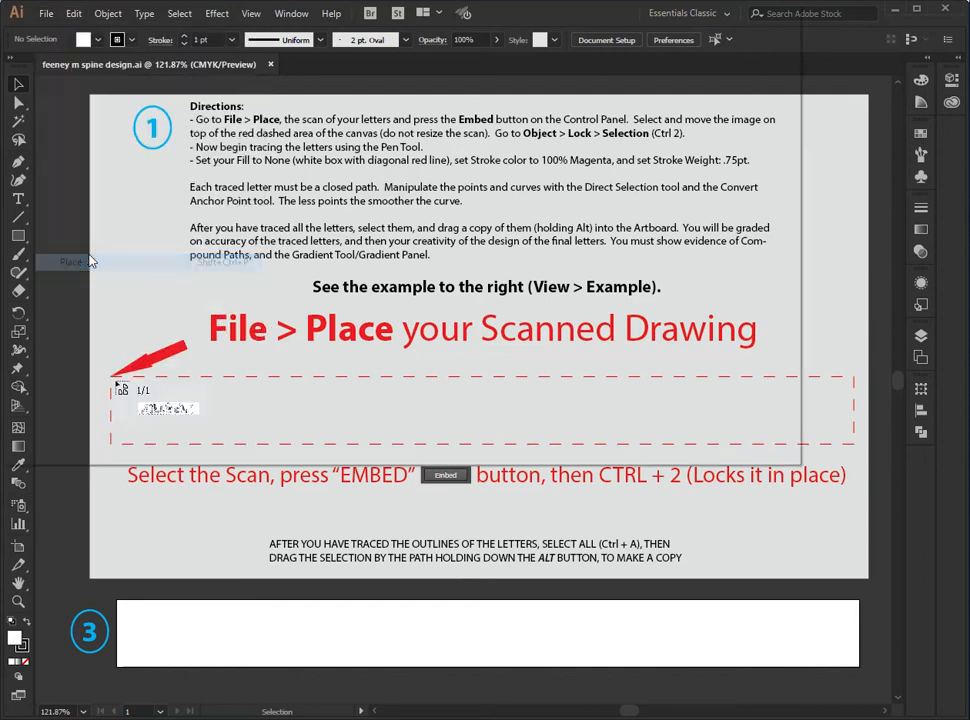
click(198, 139)
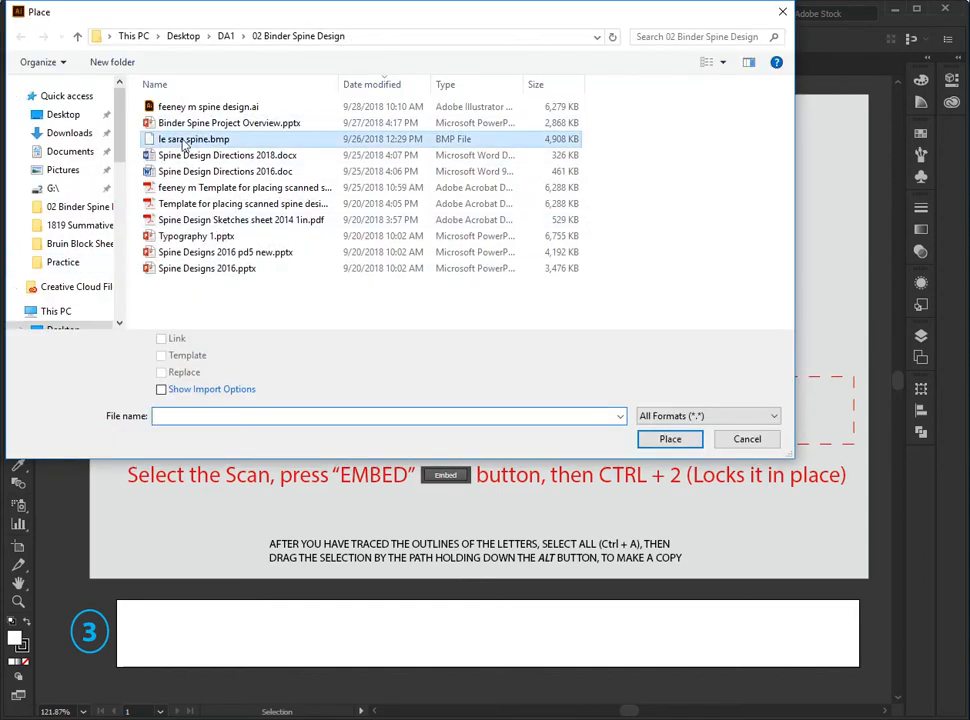
click(670, 439)
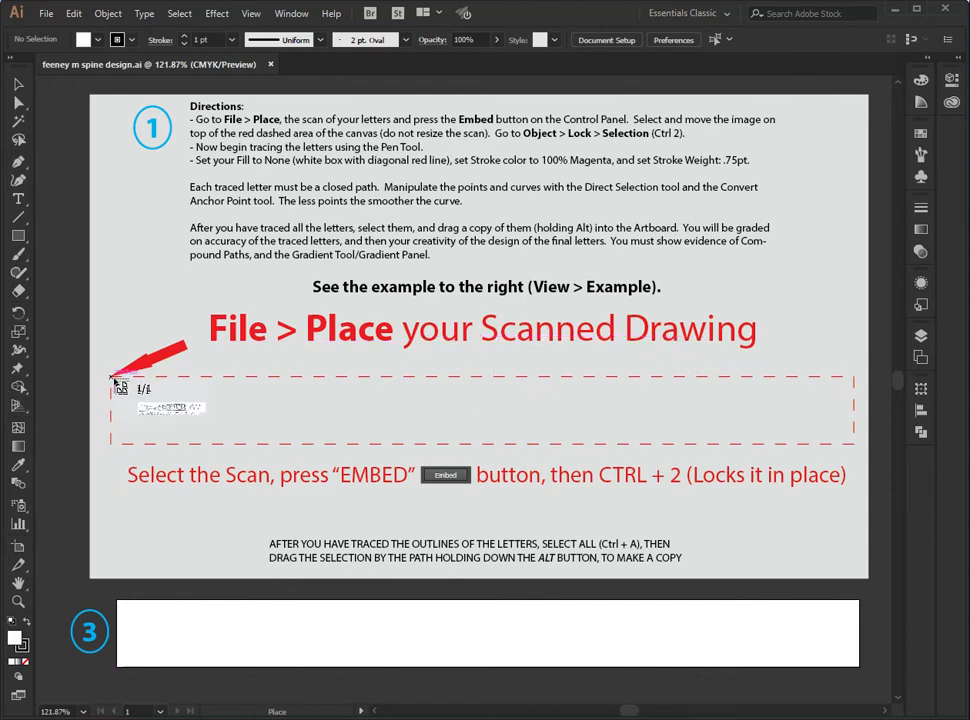
click(112, 379)
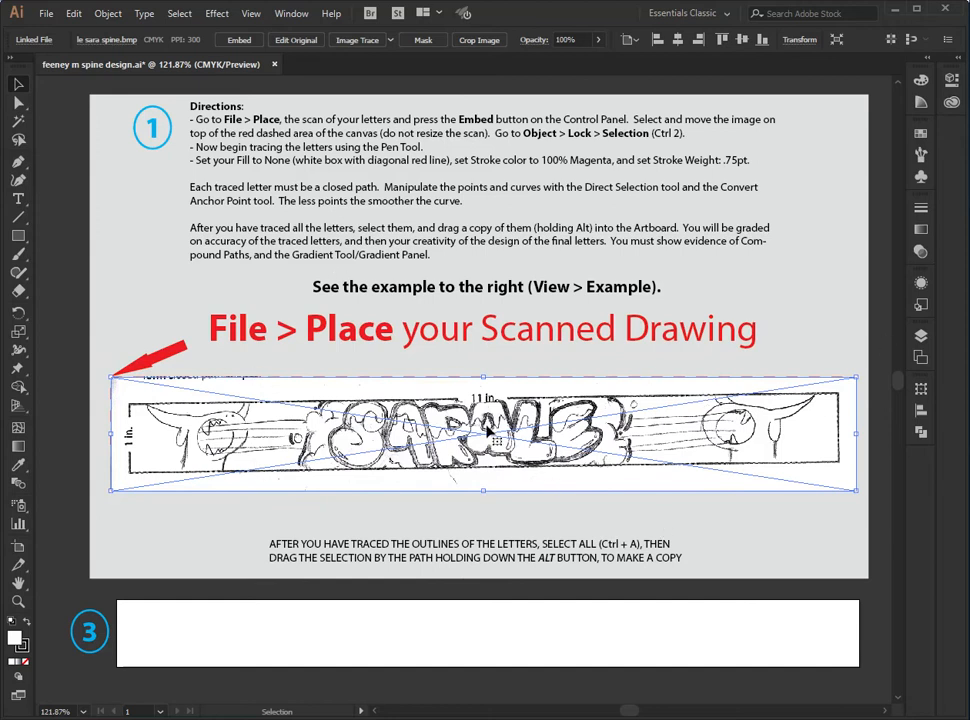
- Embed the placed scan in the document
click(373, 313)
click(503, 421)
click(231, 38)
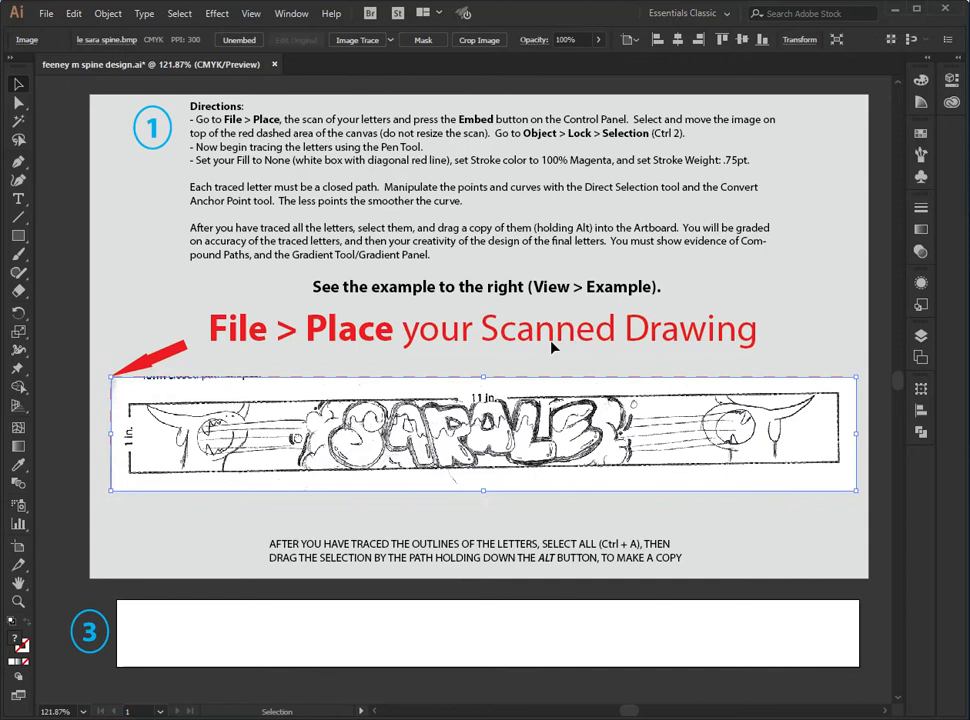
- Rotate the scan slightly clockwise so the drawn frame is level, and lock it in place
drag(859, 369, 944, 384)
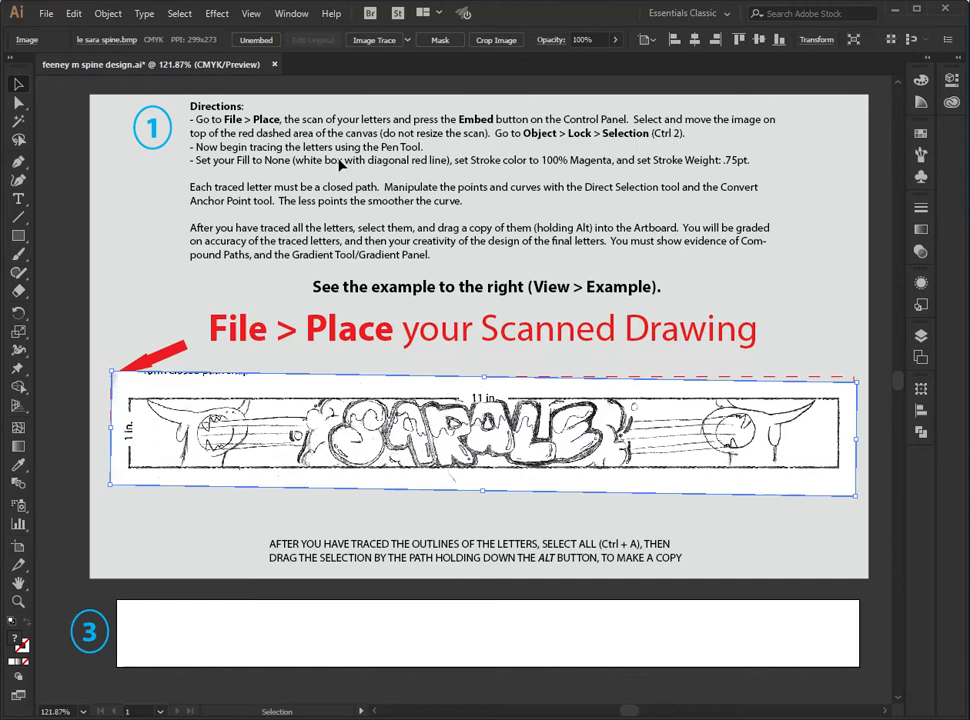
click(108, 14)
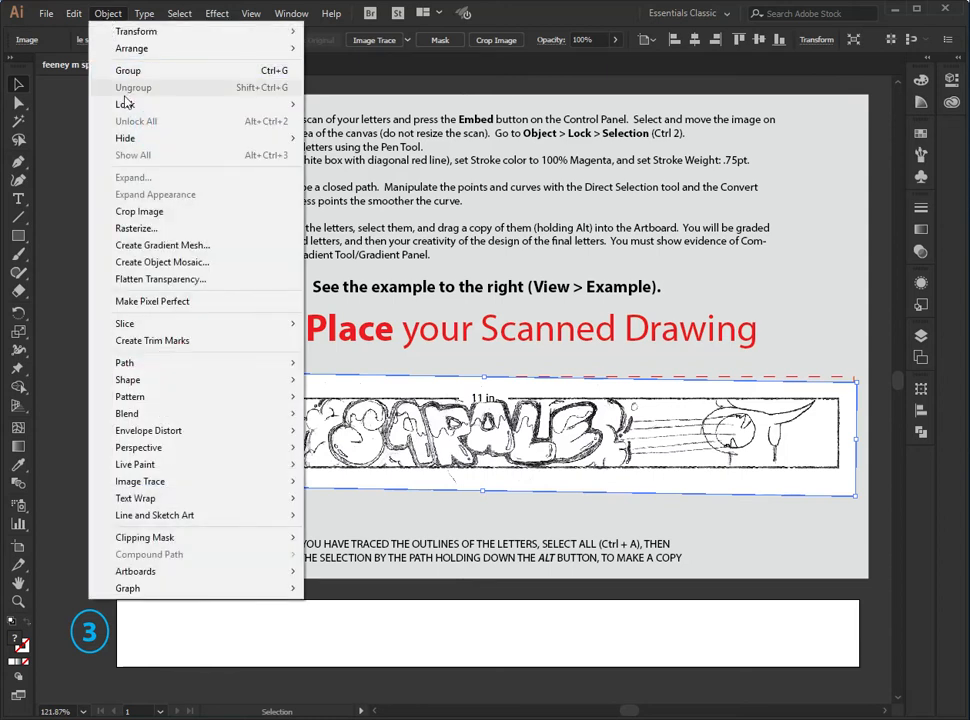
mouse_move(125, 104)
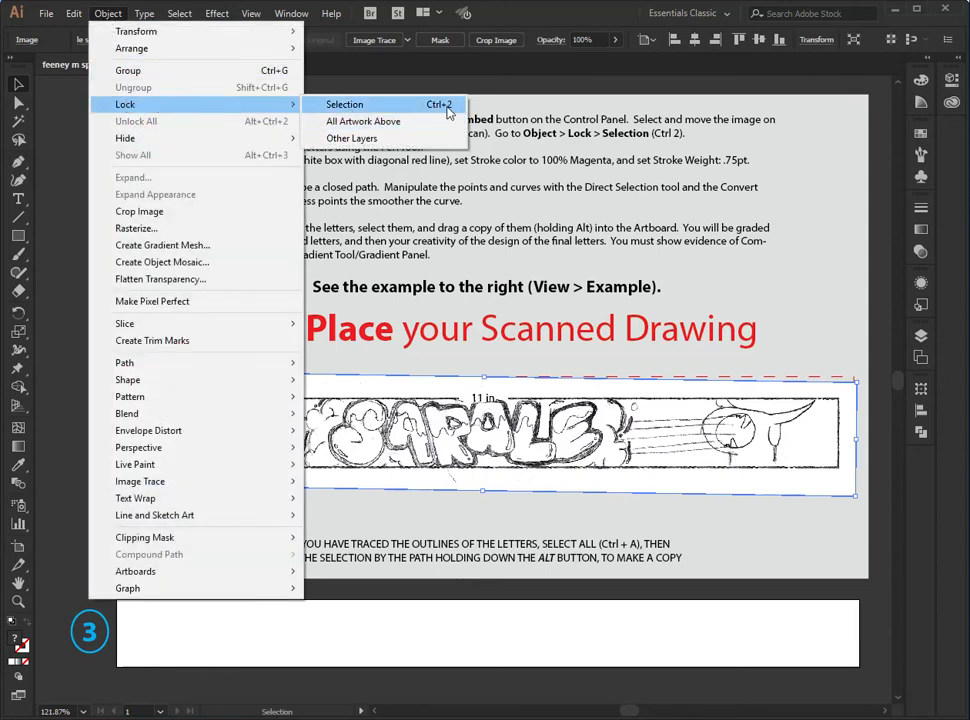
click(444, 105)
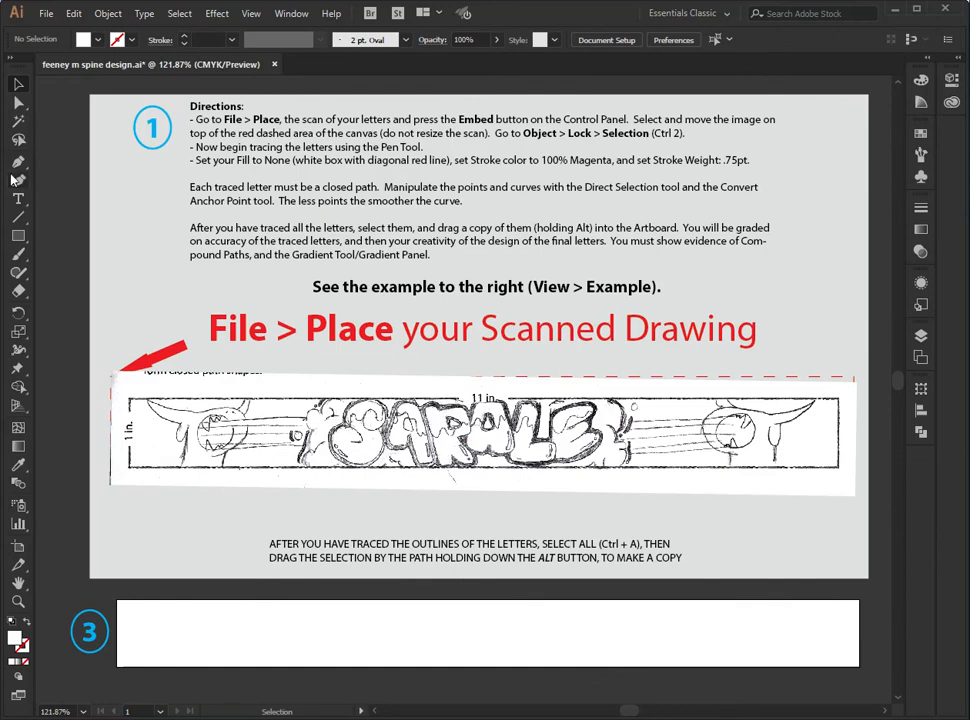
- Set the fill to None and the stroke to CMYK Magenta with a 0.75 pt weight
click(18, 84)
click(16, 602)
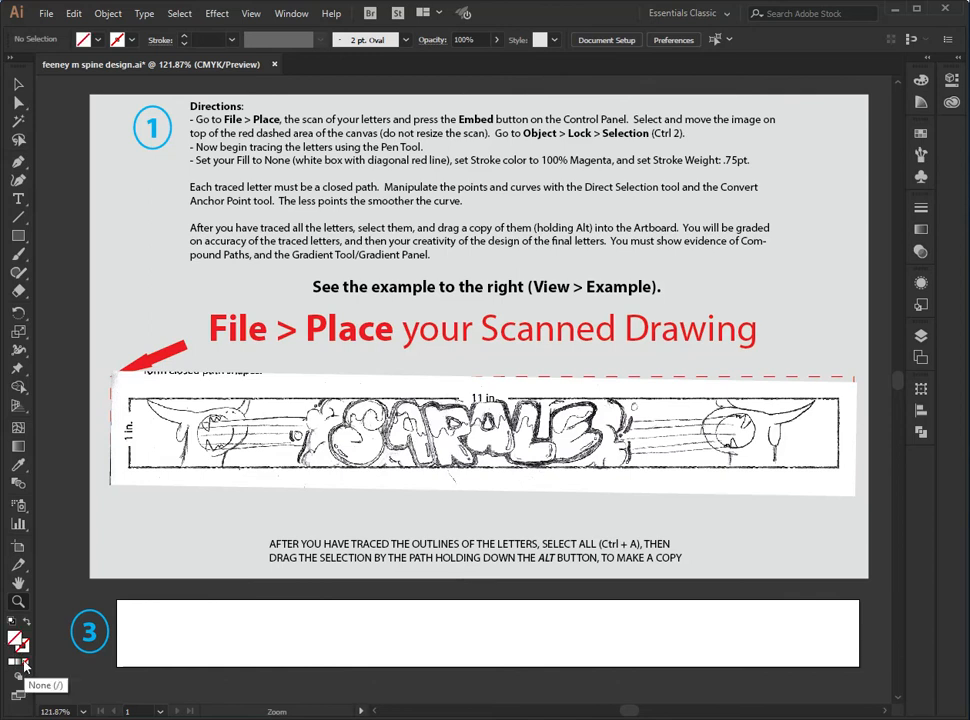
click(132, 41)
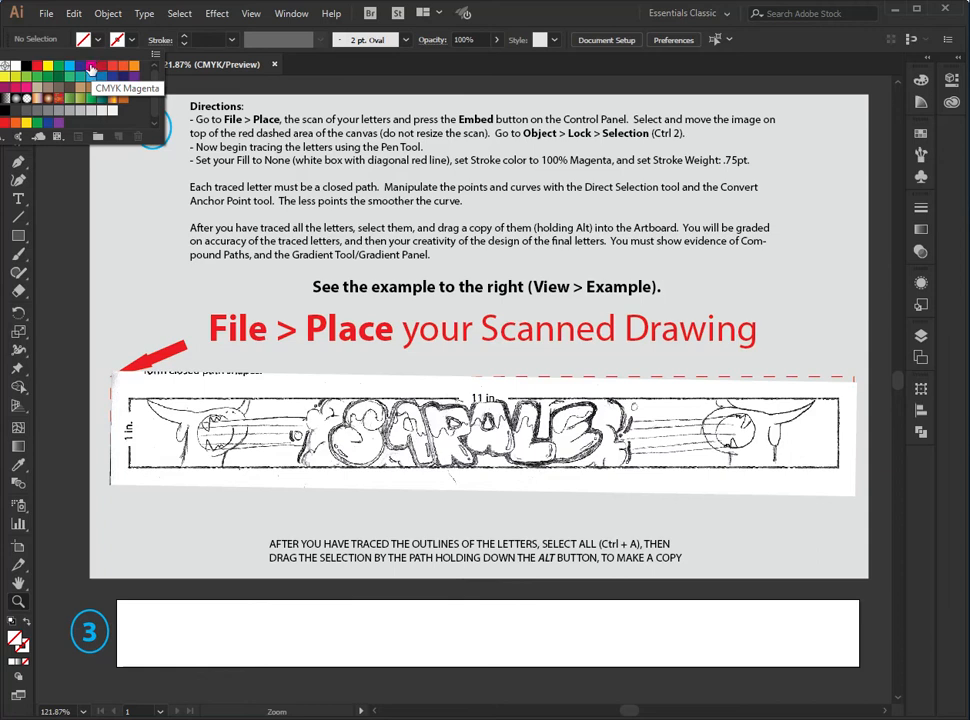
click(91, 67)
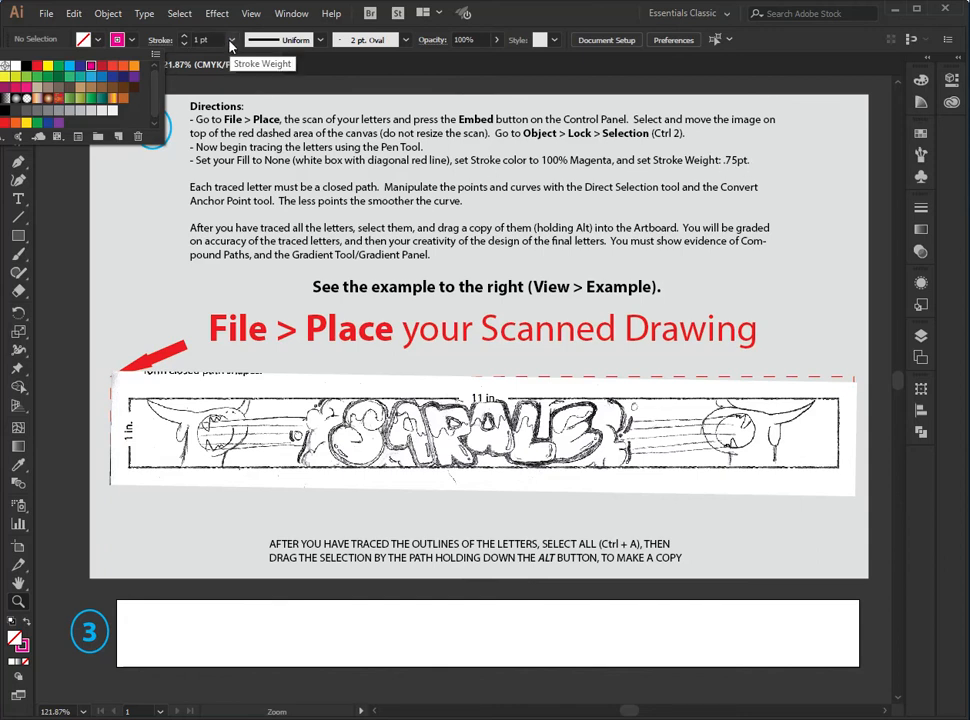
key(Escape)
click(232, 40)
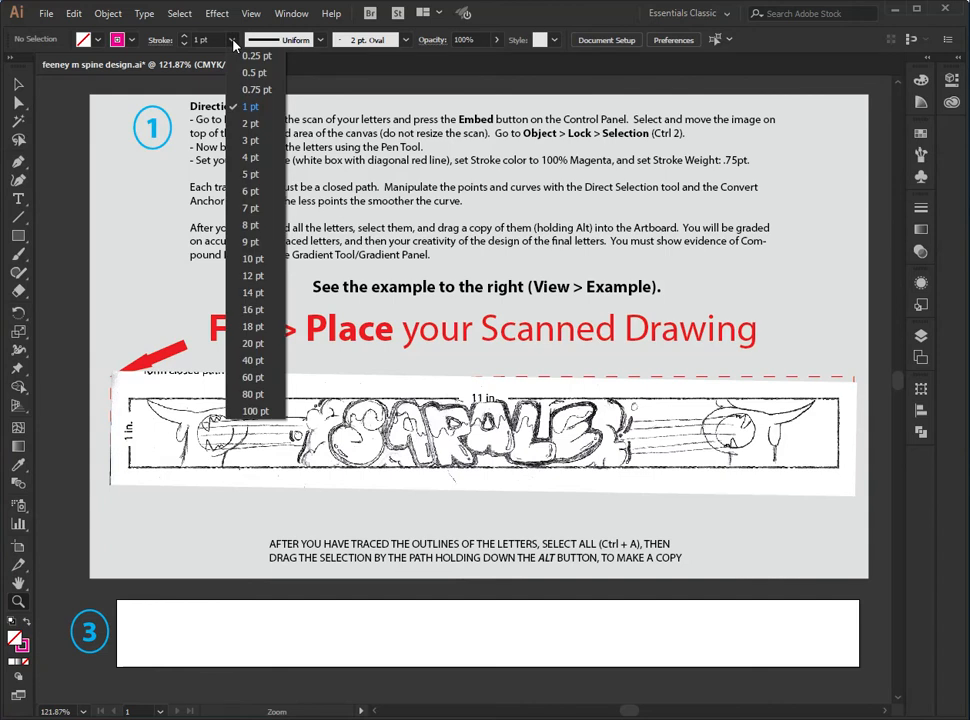
click(266, 90)
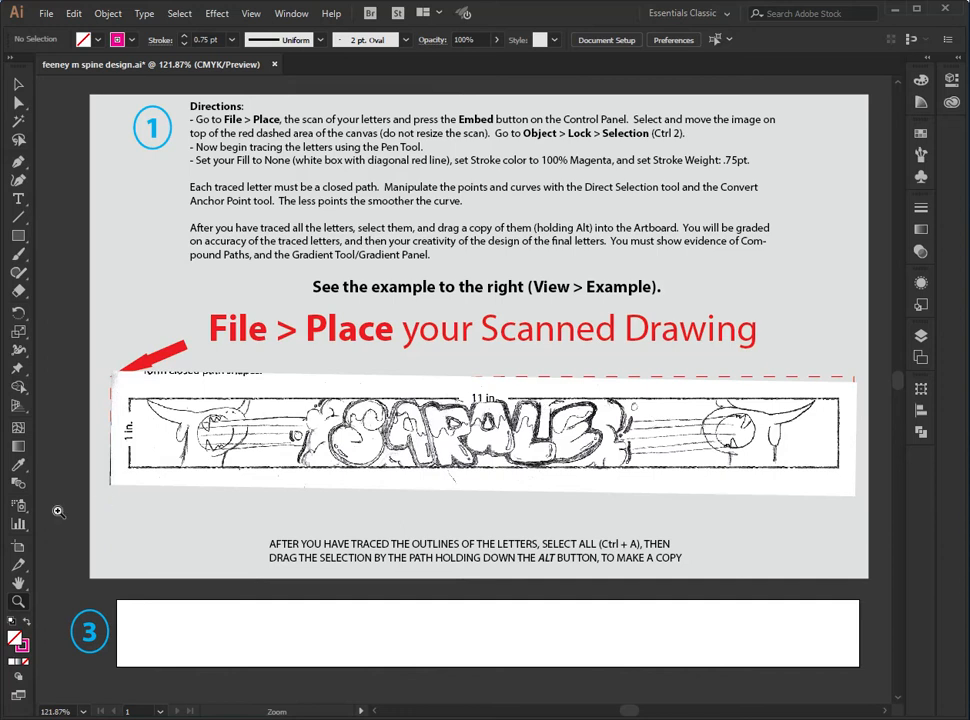
- Trace the outline of the scanned letter S as a closed curved path with the Pen tool
click(18, 84)
click(18, 601)
click(328, 442)
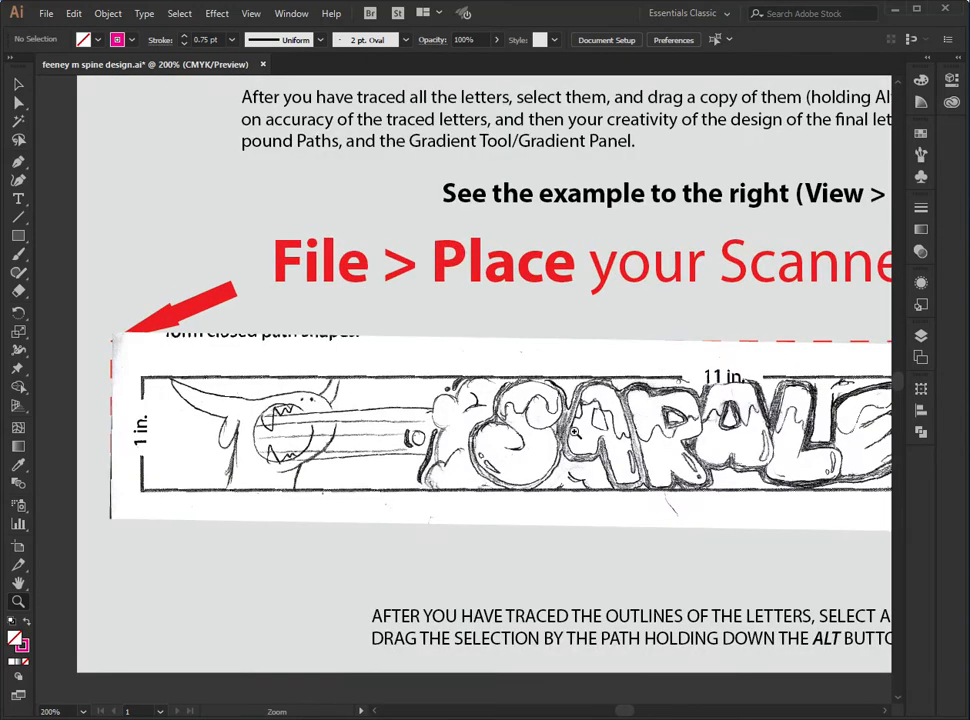
click(436, 327)
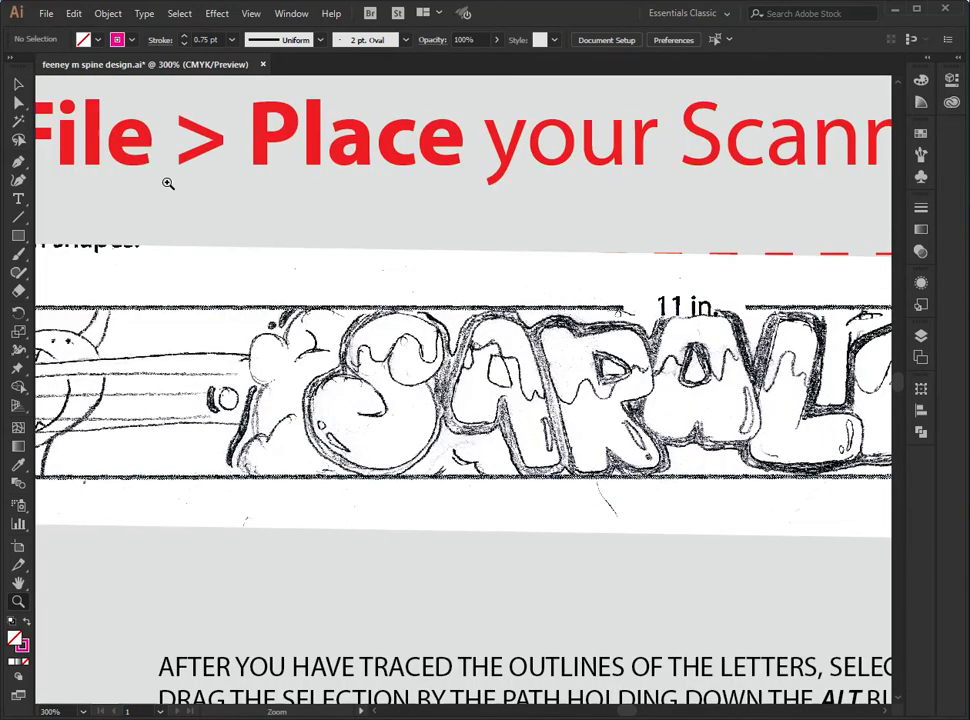
click(18, 161)
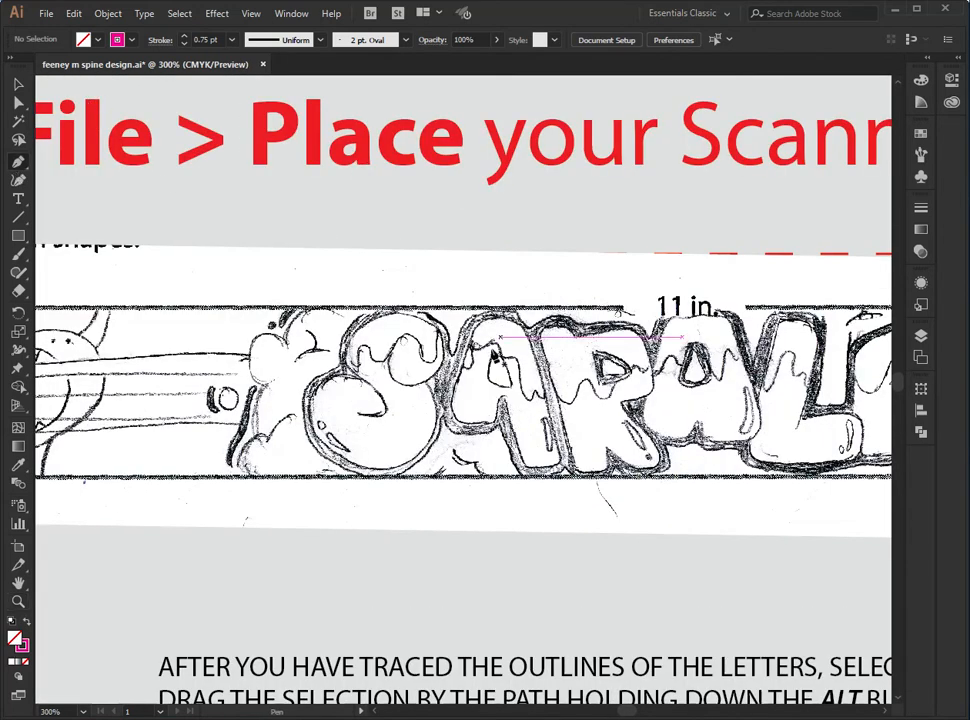
click(352, 376)
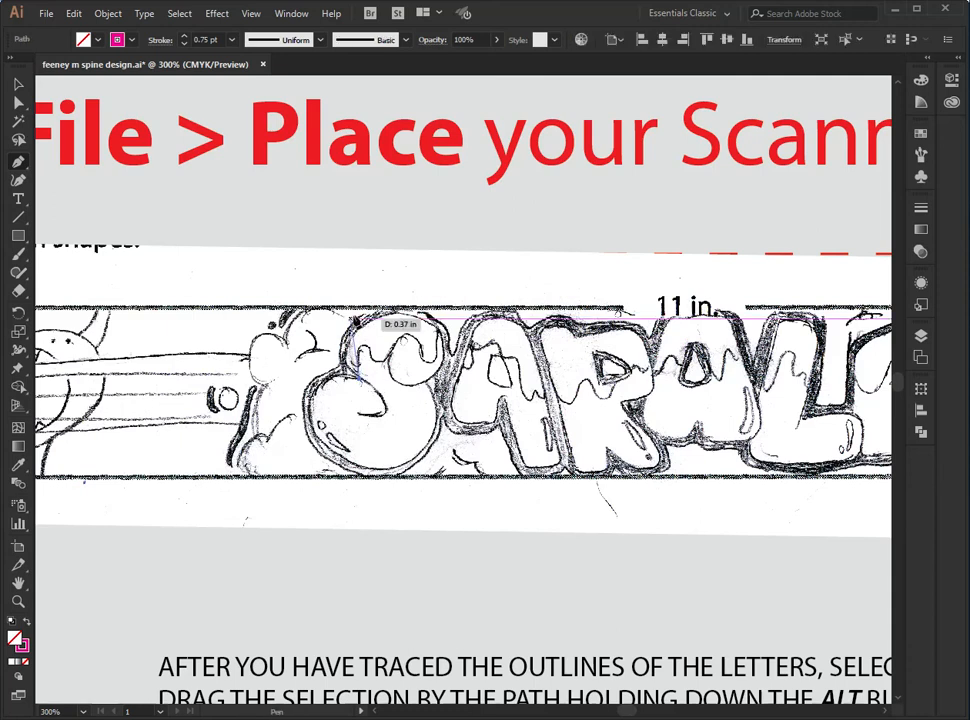
drag(400, 302, 428, 289)
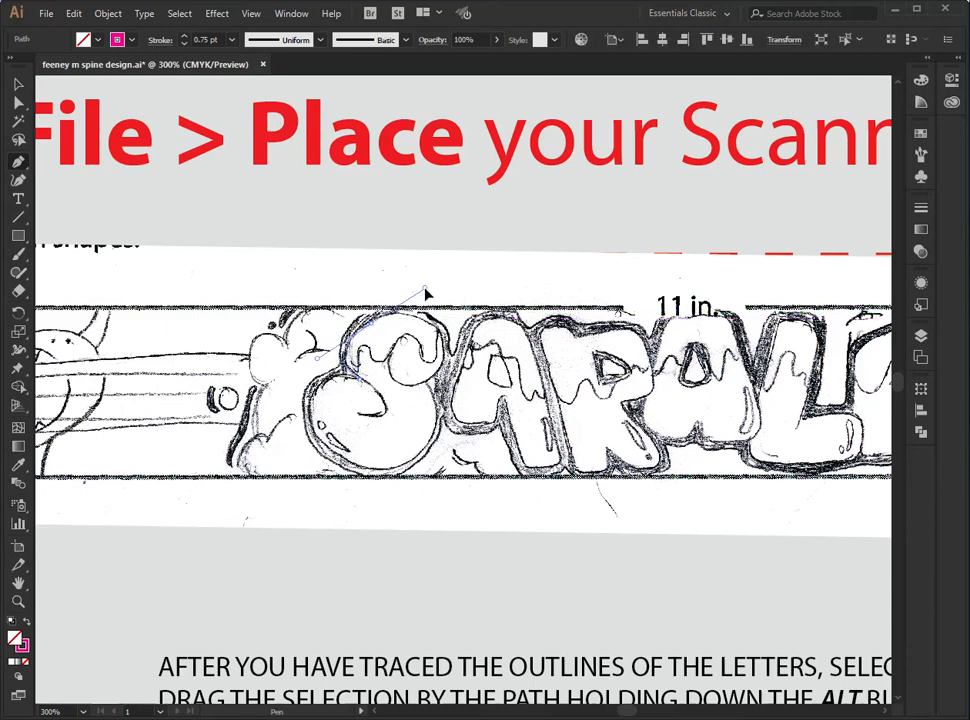
drag(445, 342, 408, 393)
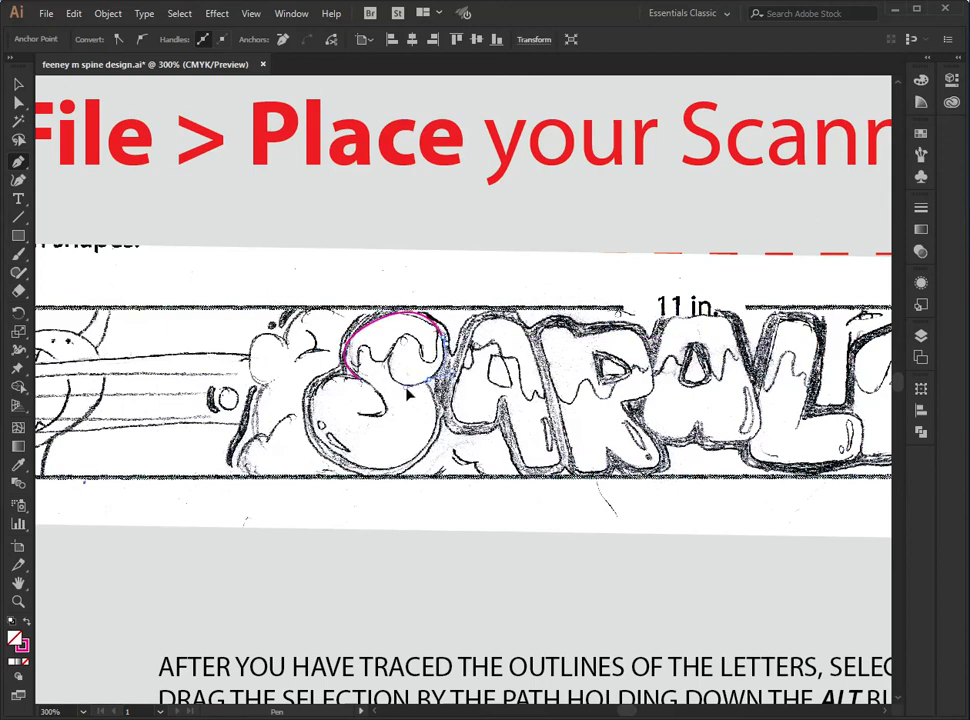
drag(430, 420, 335, 450)
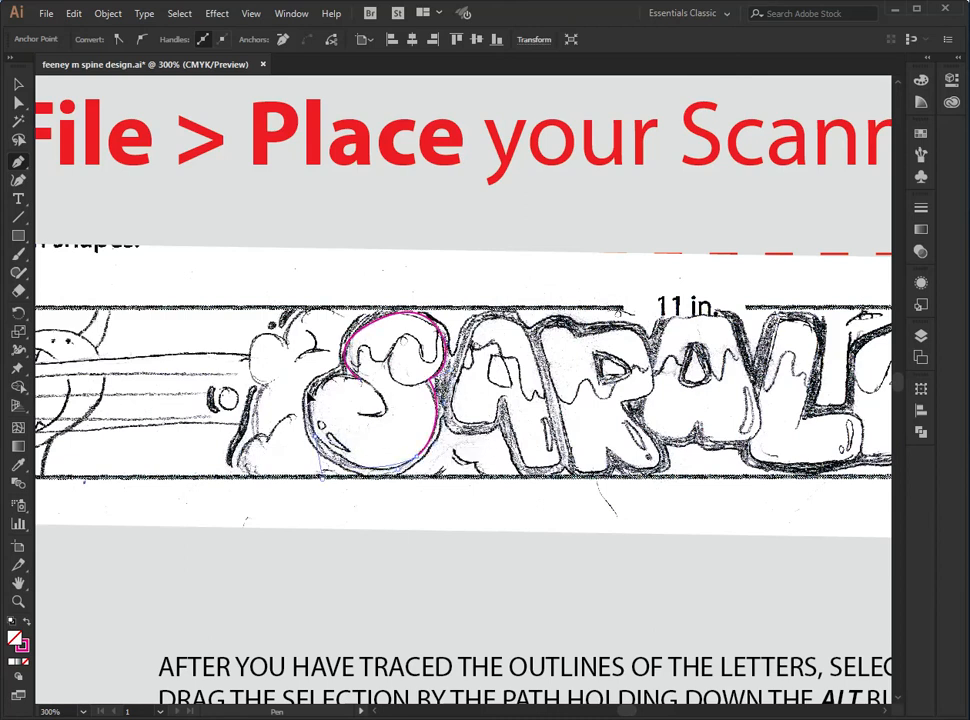
drag(320, 388, 386, 384)
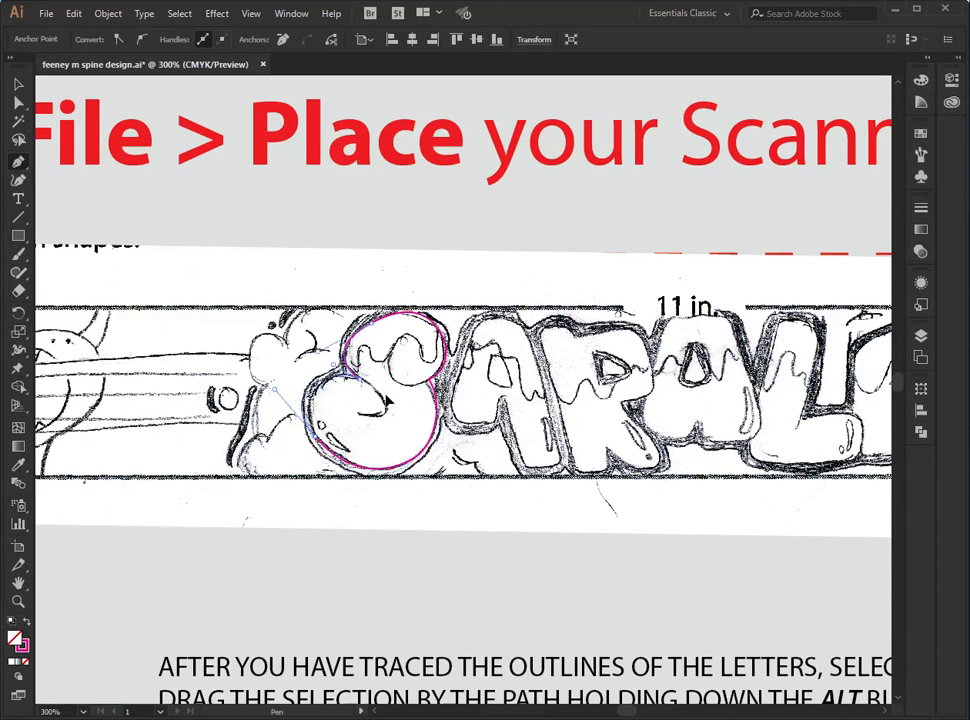
drag(432, 395, 686, 393)
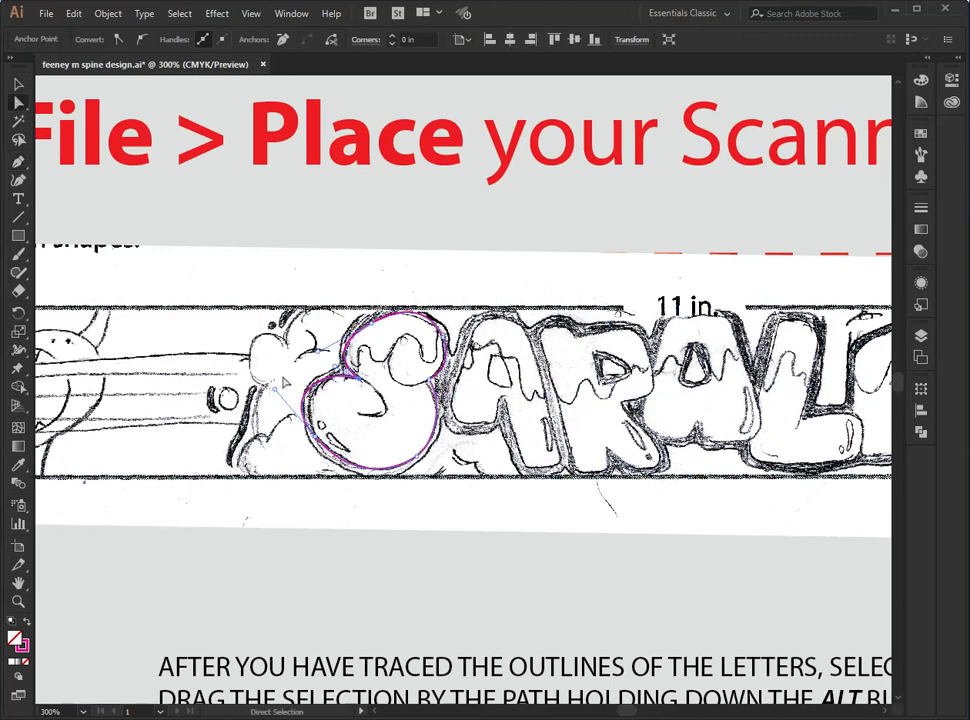
- Adjust the curve handle at the S path's lower-left anchor to follow the sketch, and deselect the path
drag(276, 393, 295, 397)
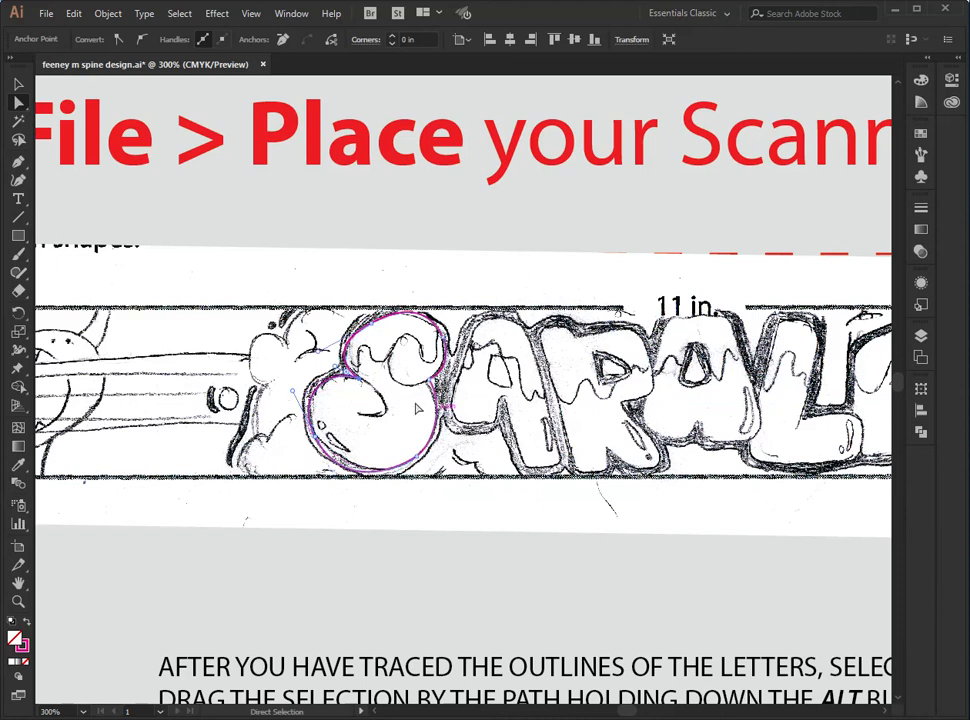
click(262, 282)
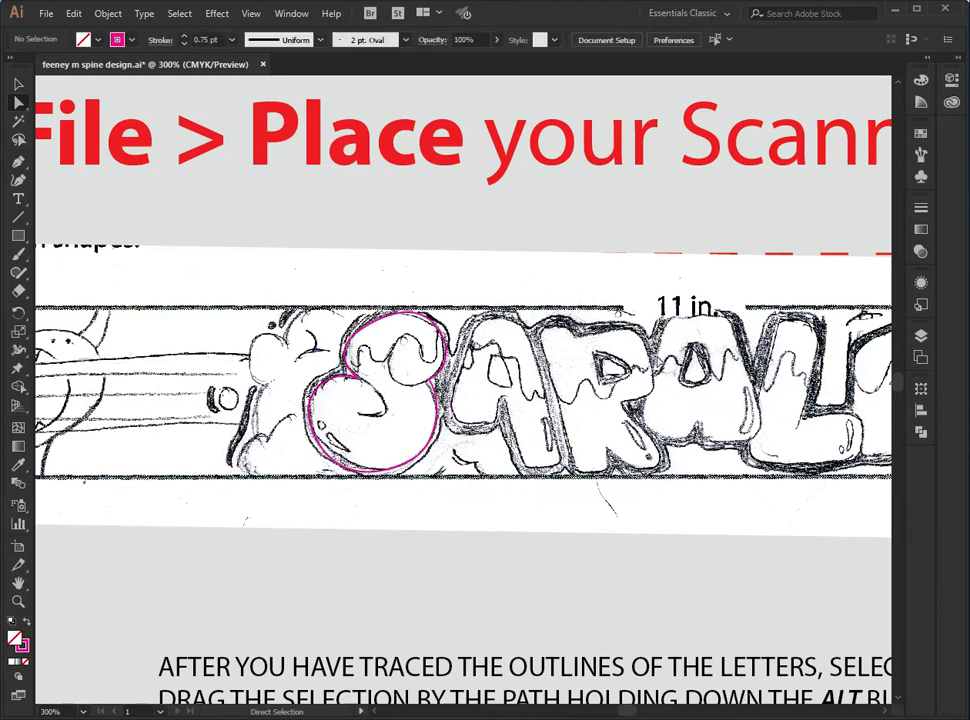
key(v)
key(ctrl+minus)
key(ctrl+minus)
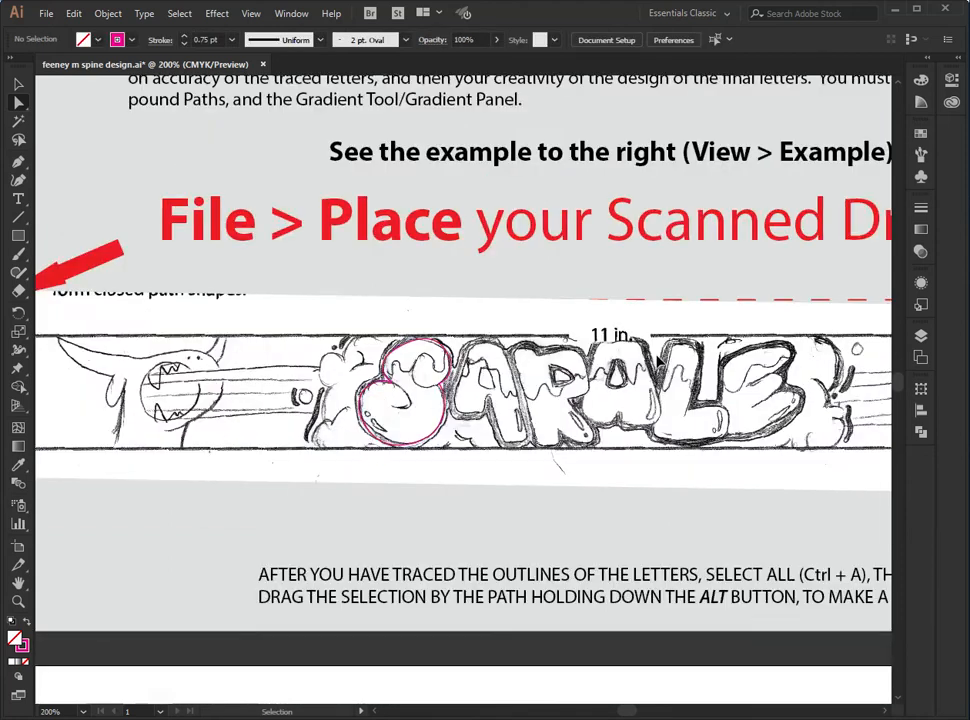
- Sketch rough magenta outlines of the letters after the S over the scanned lettering with the Pencil tool
drag(960, 360, 678, 356)
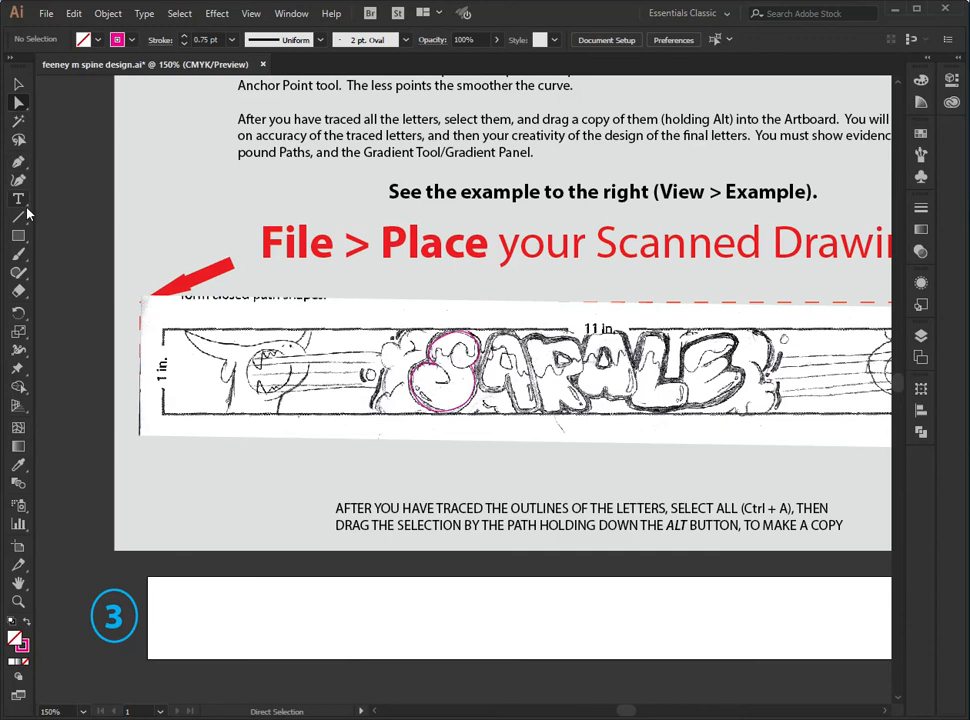
drag(18, 278, 95, 286)
mouse_move(503, 335)
mouse_down()
mouse_move(490, 385)
mouse_move(535, 405)
mouse_move(507, 340)
mouse_move(570, 412)
mouse_move(598, 408)
mouse_move(585, 383)
mouse_move(592, 355)
mouse_move(578, 335)
mouse_move(560, 345)
mouse_move(603, 340)
mouse_move(598, 385)
mouse_move(618, 405)
mouse_move(630, 362)
mouse_move(737, 396)
mouse_move(745, 360)
mouse_move(711, 347)
mouse_move(765, 375)
mouse_move(725, 398)
mouse_up()
- Select all the traced letter paths and place a copy of them on the blank artboard marked 3
click(16, 85)
mouse_move(335, 284)
mouse_down()
mouse_move(721, 448)
mouse_move(805, 468)
mouse_move(785, 460)
mouse_up()
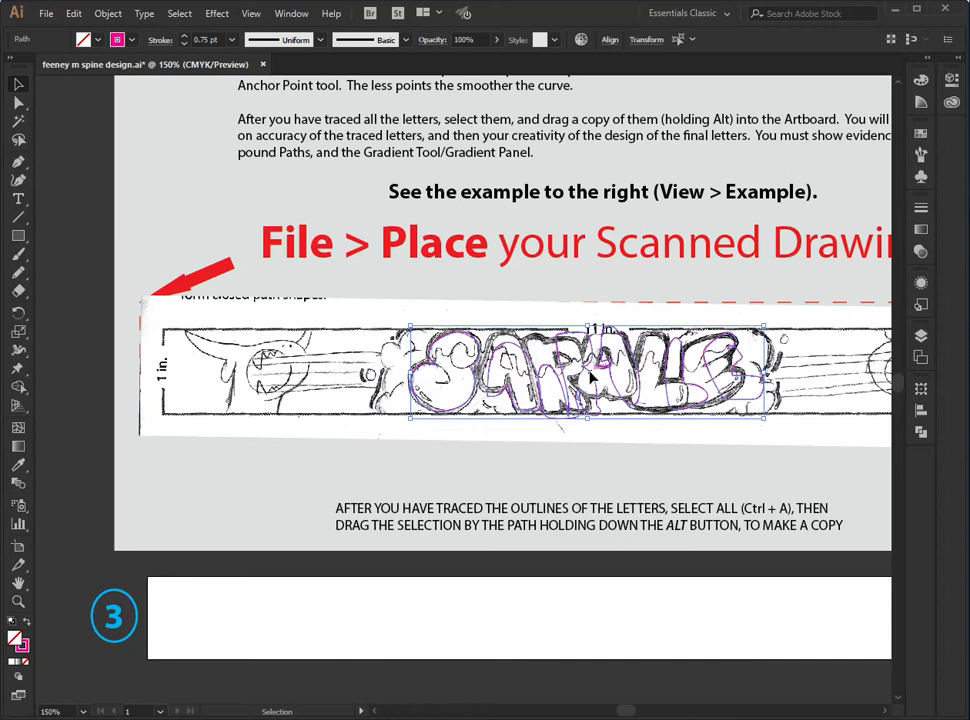
mouse_move(591, 380)
mouse_down()
mouse_move(522, 488)
mouse_move(329, 528)
mouse_move(845, 509)
mouse_move(699, 481)
mouse_move(578, 383)
mouse_up()
key(a)
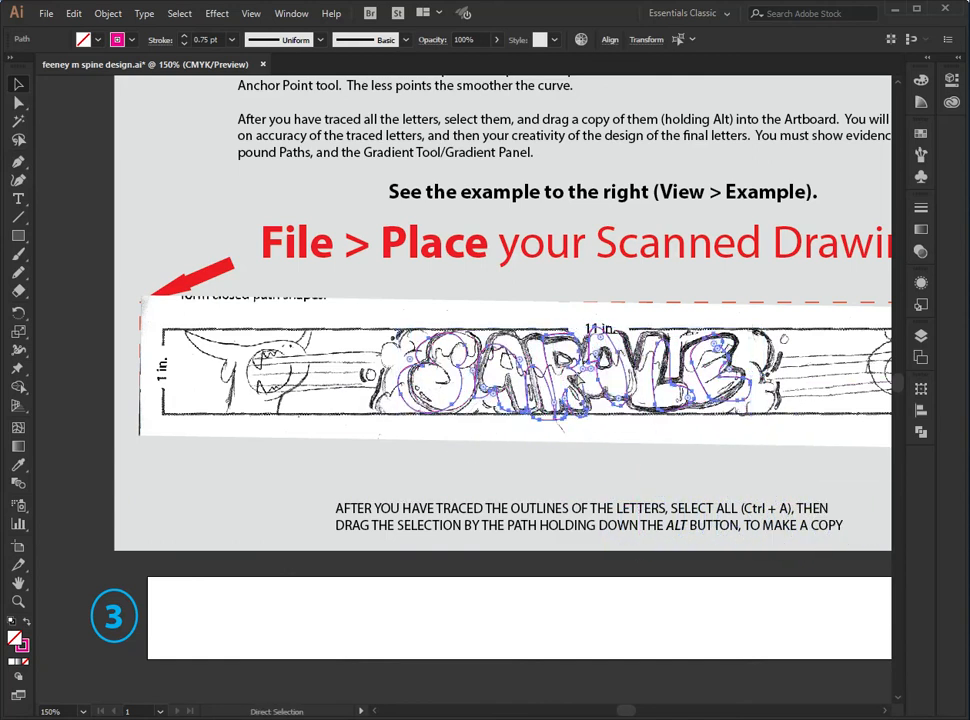
key(v)
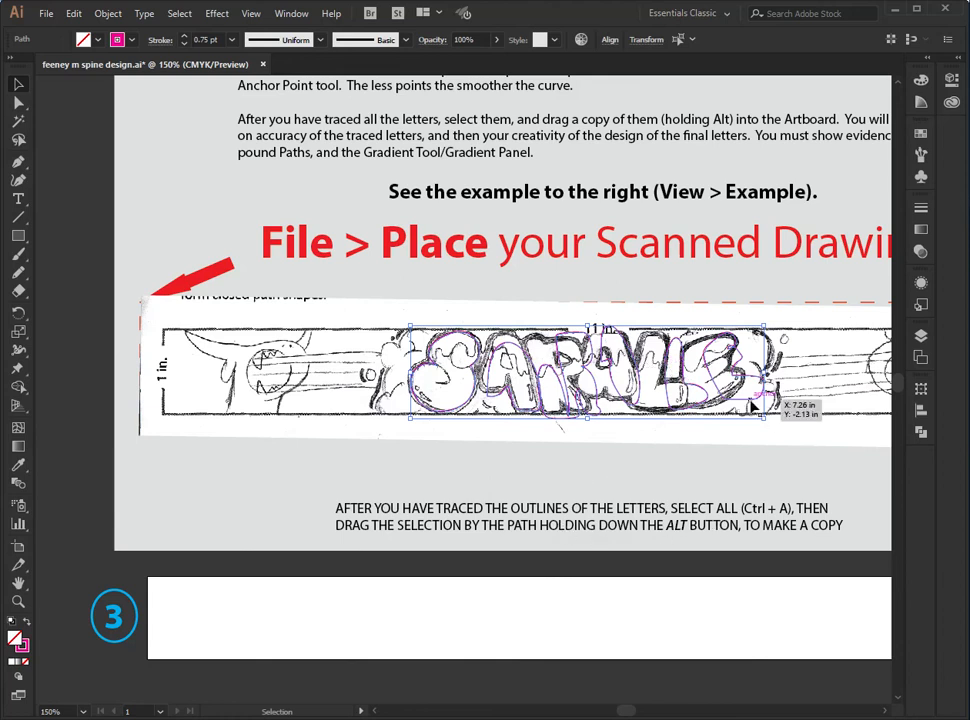
drag(706, 368, 716, 611)
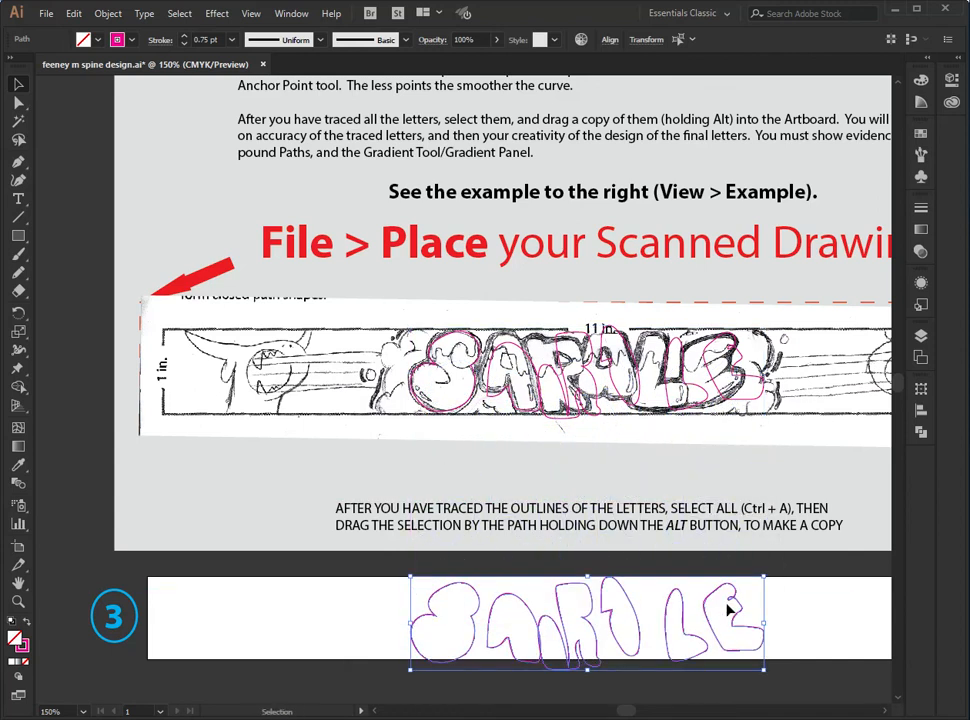
- Nudge the copied letters slightly upward on the artboard and leave all paths deselected
key(Up)
key(Up)
key(Up)
key(Up)
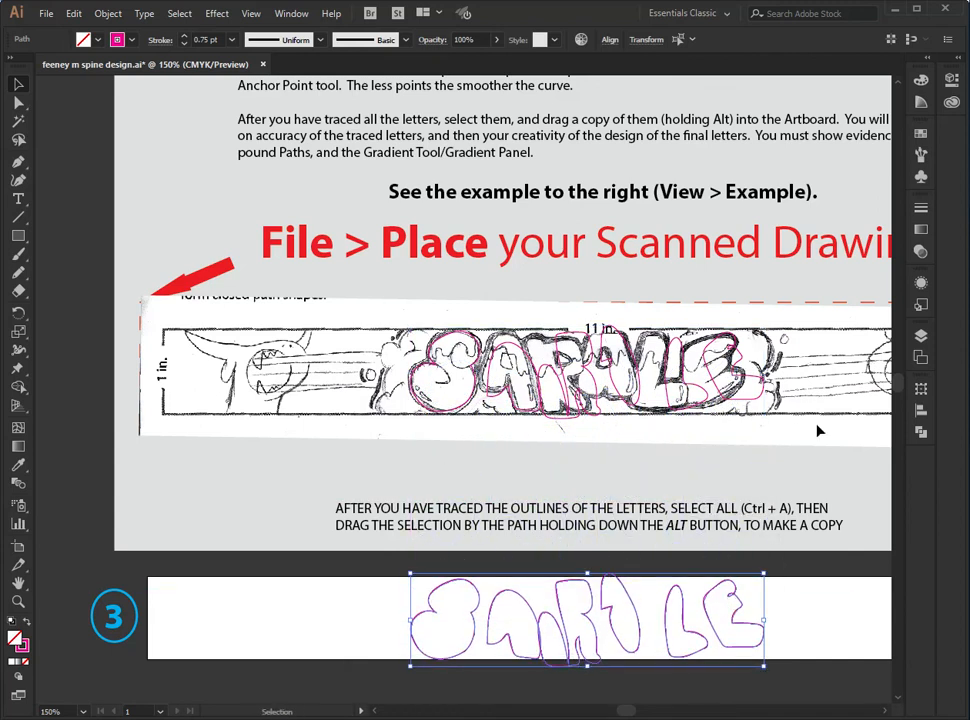
drag(350, 305, 784, 468)
click(409, 347)
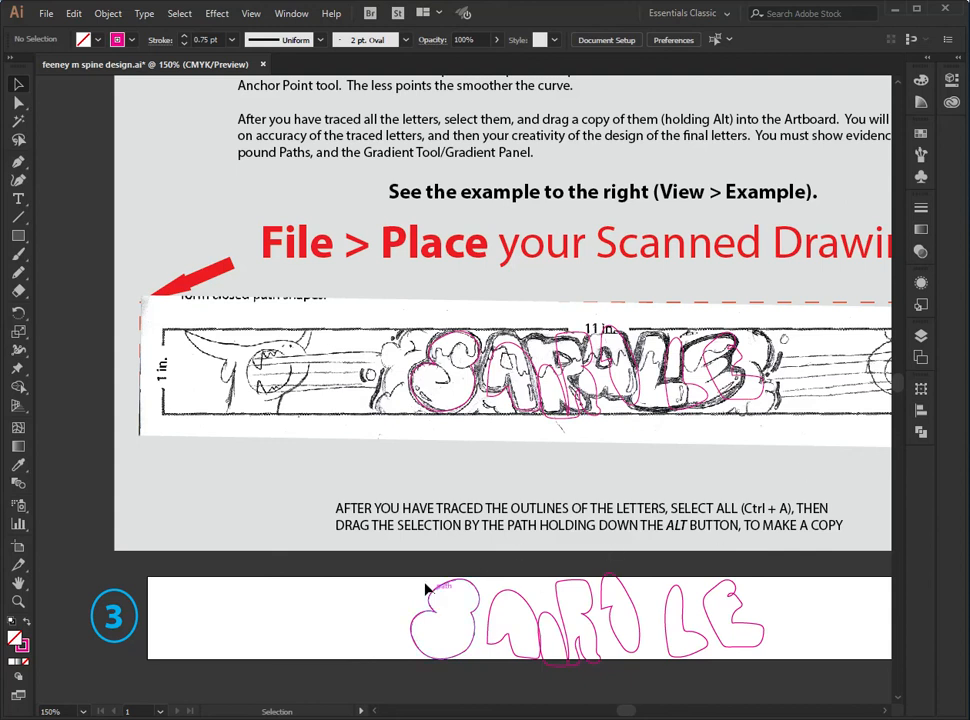
- Fill the copied letter S with a linear gradient at a 90° angle
click(476, 596)
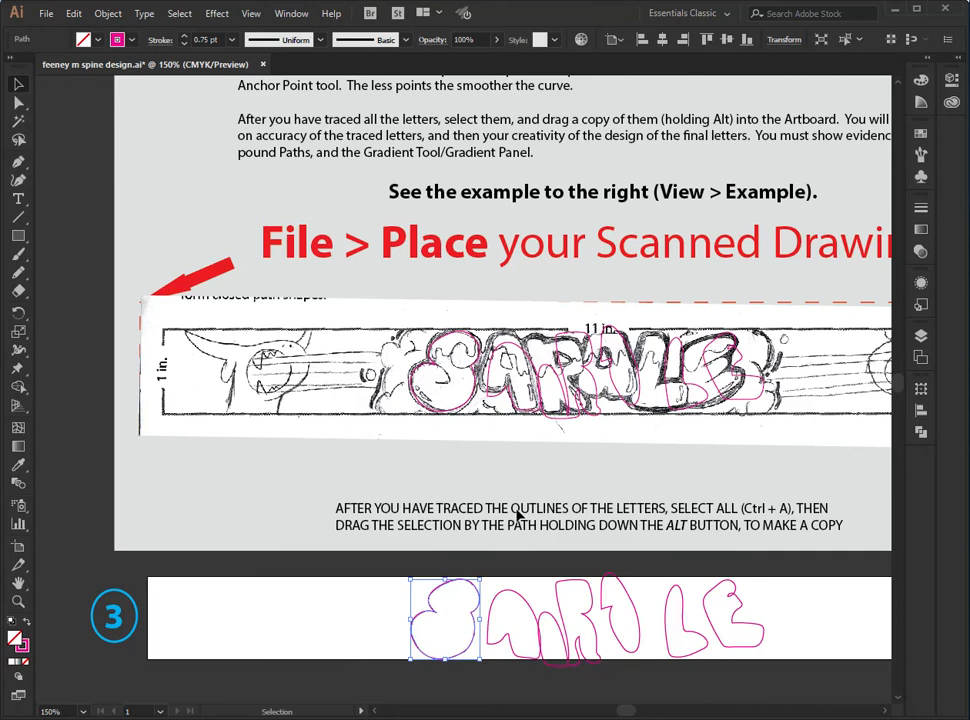
click(921, 231)
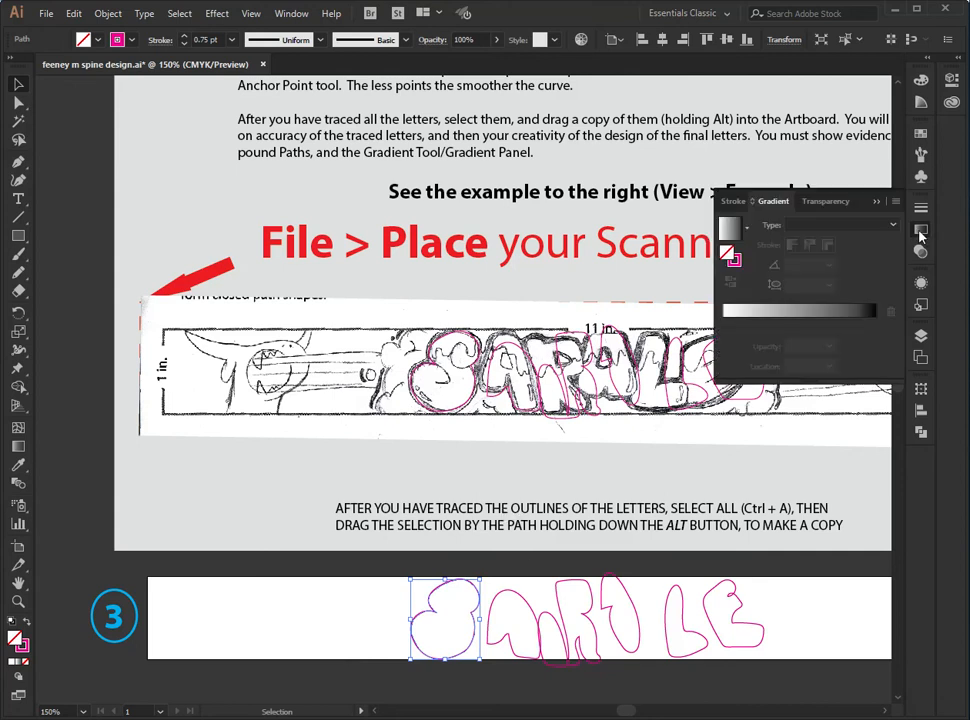
click(816, 308)
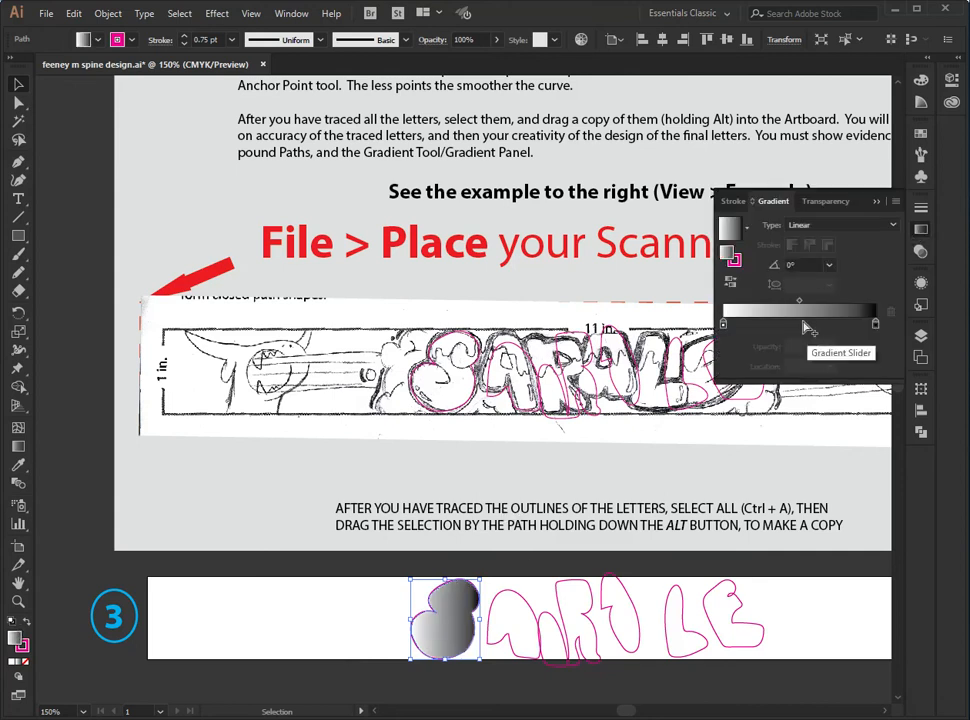
click(829, 265)
click(862, 352)
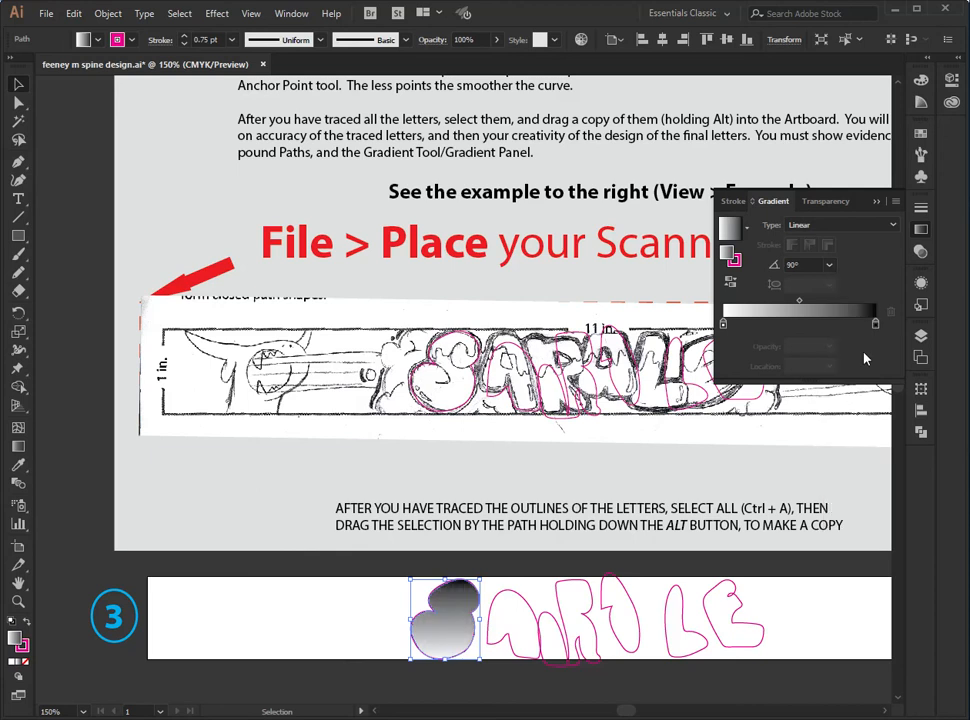
- Color the S gradient's end stop green and its start stop CMYK Red, and deselect the letter
double_click(875, 323)
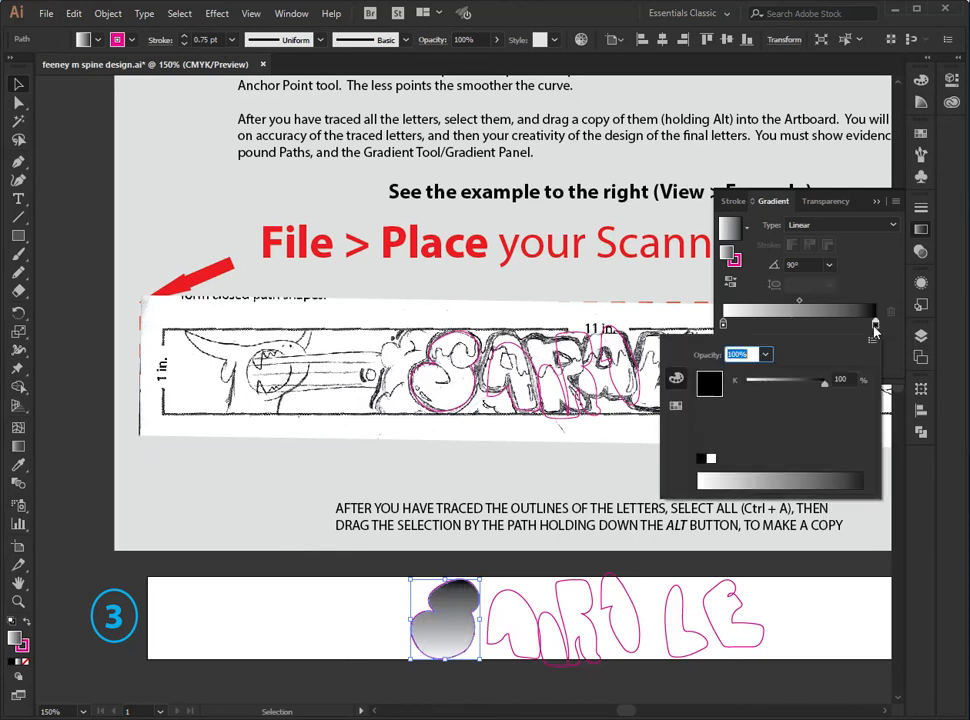
click(676, 405)
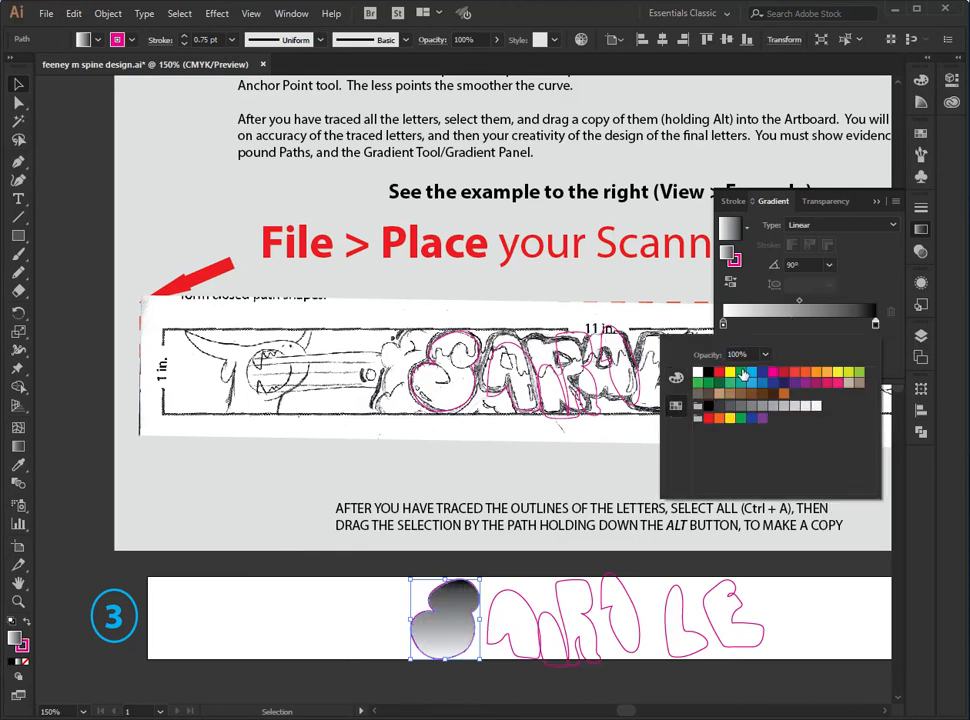
click(741, 373)
click(735, 354)
click(718, 374)
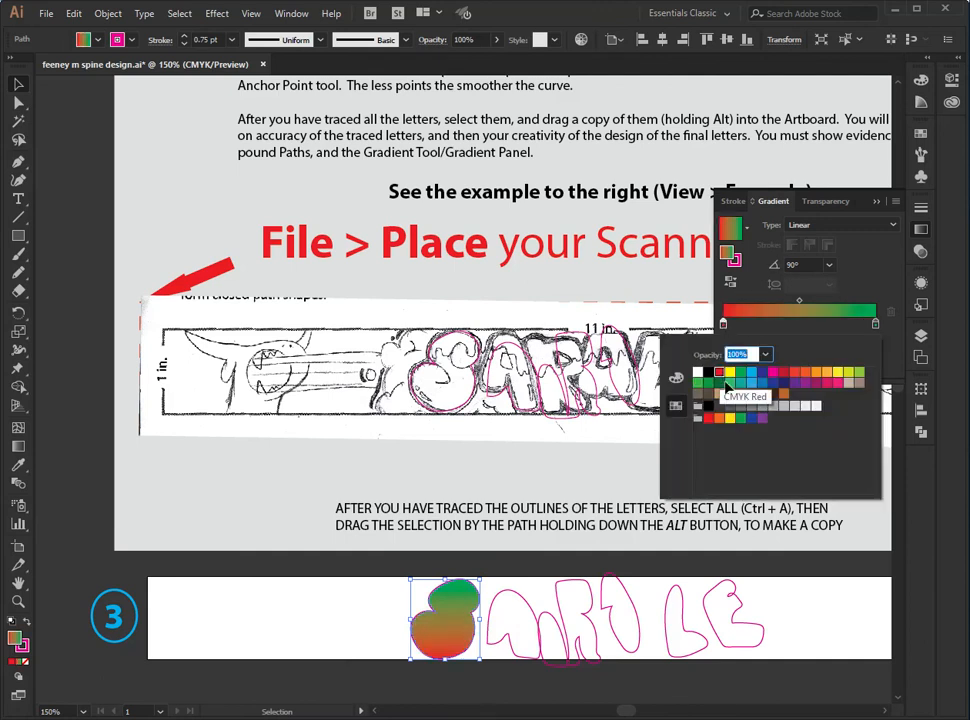
click(541, 574)
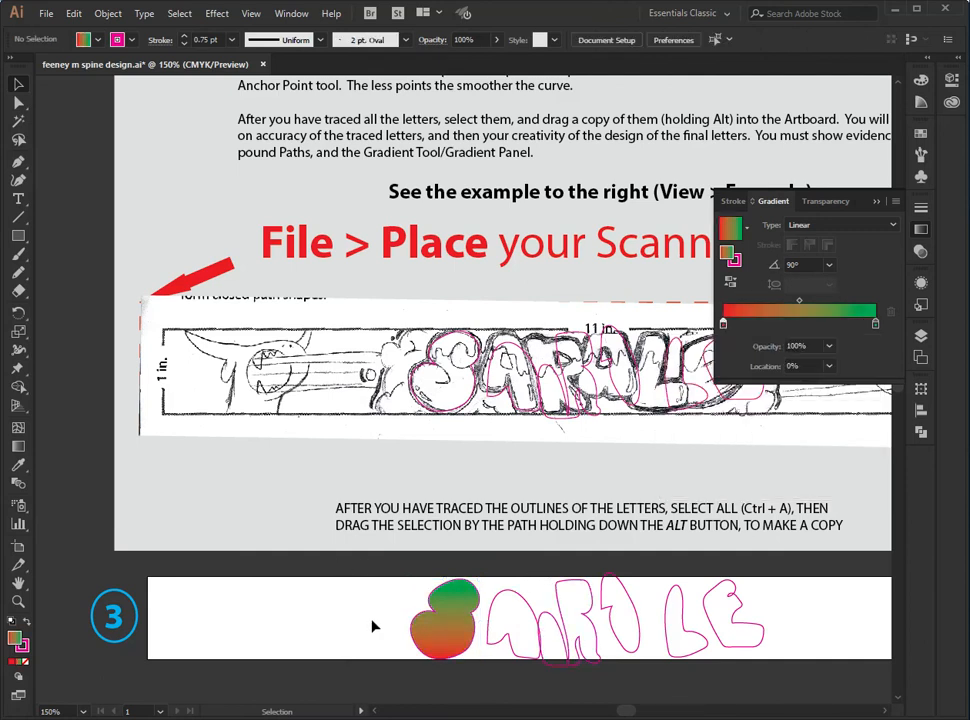
- Examine the finished example spine lettering beside the working artboard
drag(840, 602, 586, 585)
mouse_move(913, 545)
mouse_down()
mouse_move(671, 545)
mouse_move(238, 387)
mouse_up()
drag(741, 481, 488, 481)
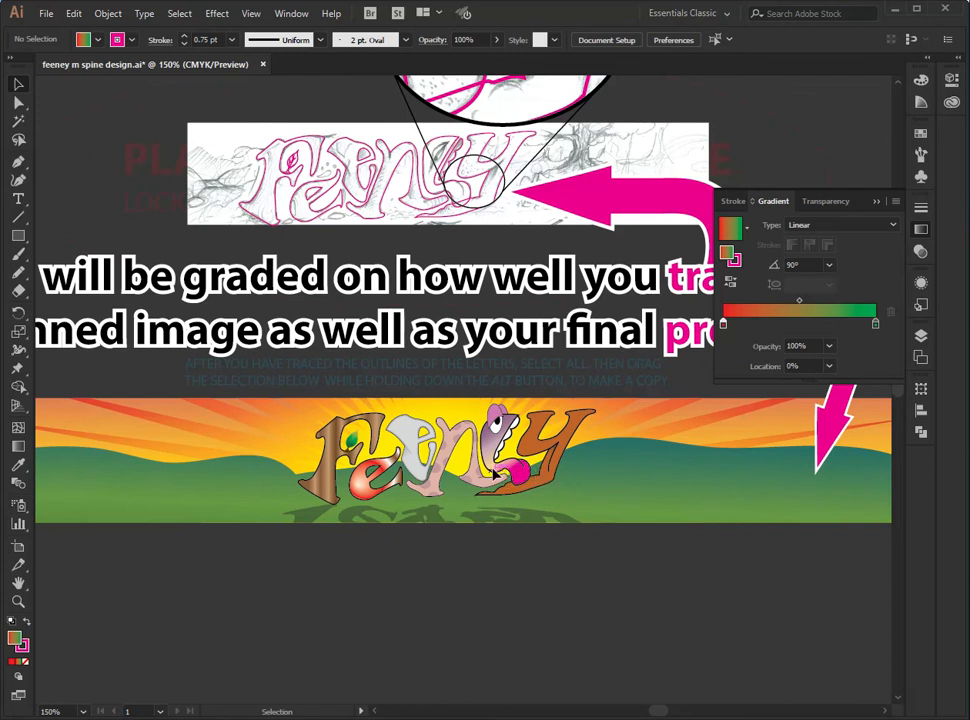
- Try shifting the artwork in the print preview and setting Scaling to Do Not Scale, and cancel printing to return to the spine artboard
click(48, 14)
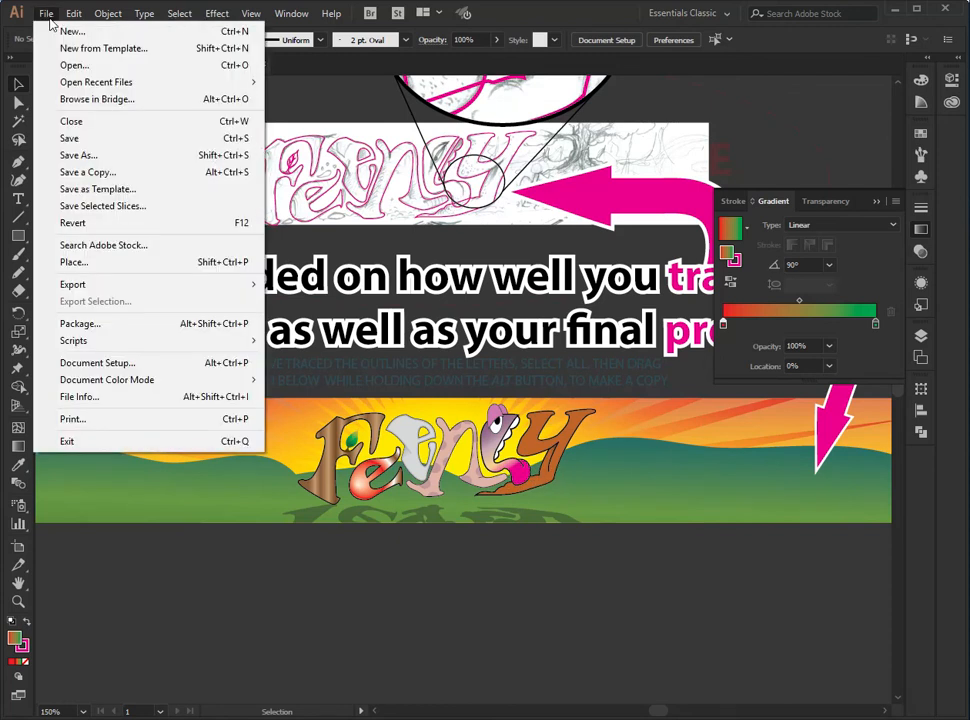
click(115, 419)
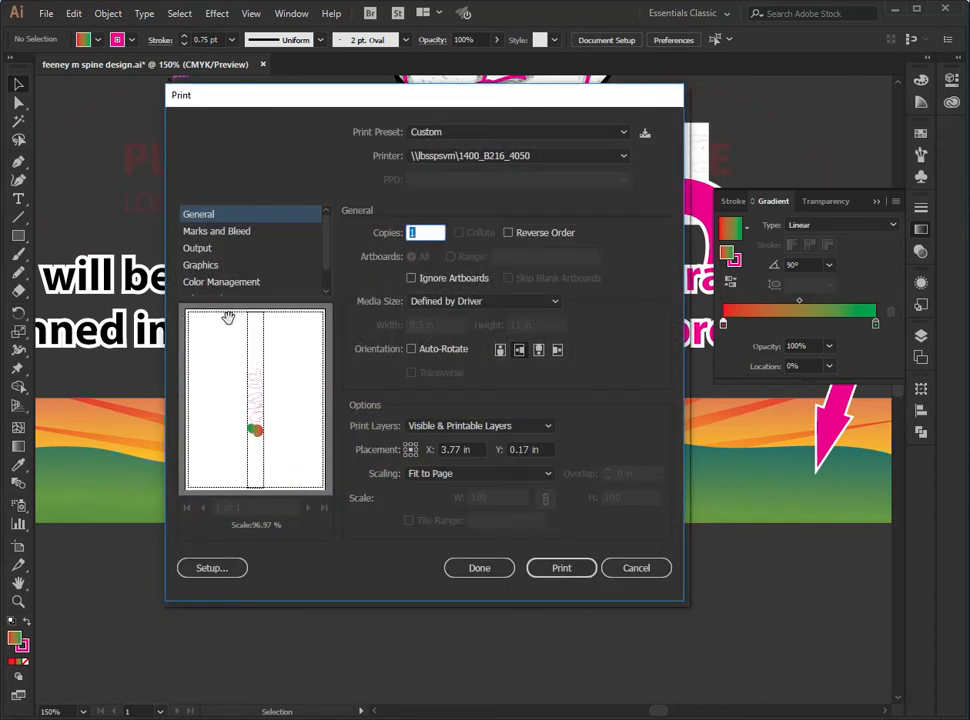
drag(249, 333, 256, 388)
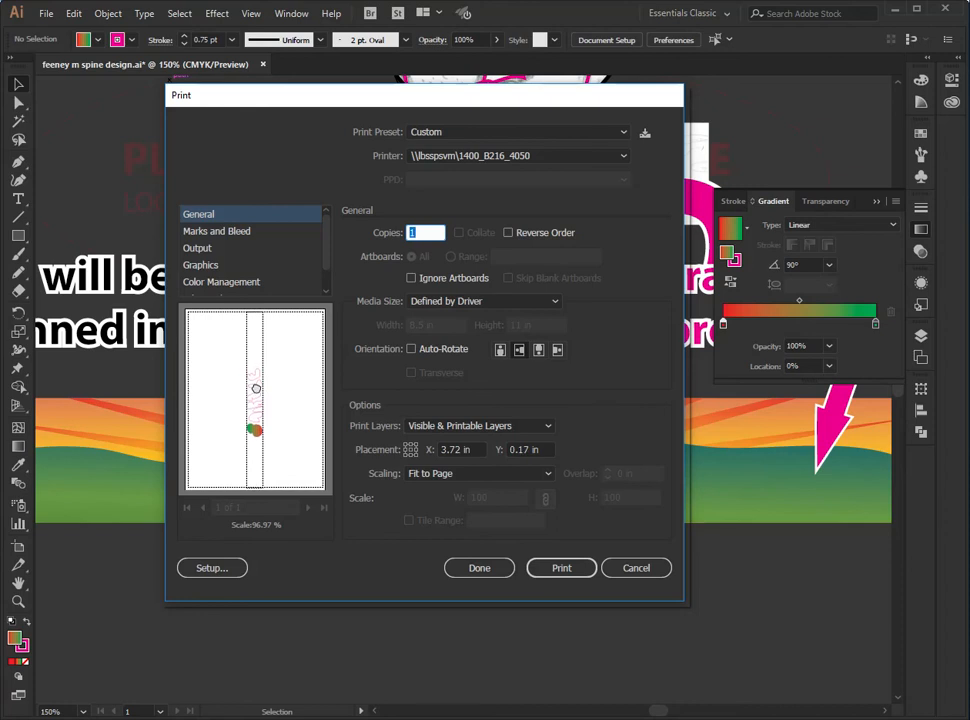
click(457, 476)
key(Escape)
key(Up)
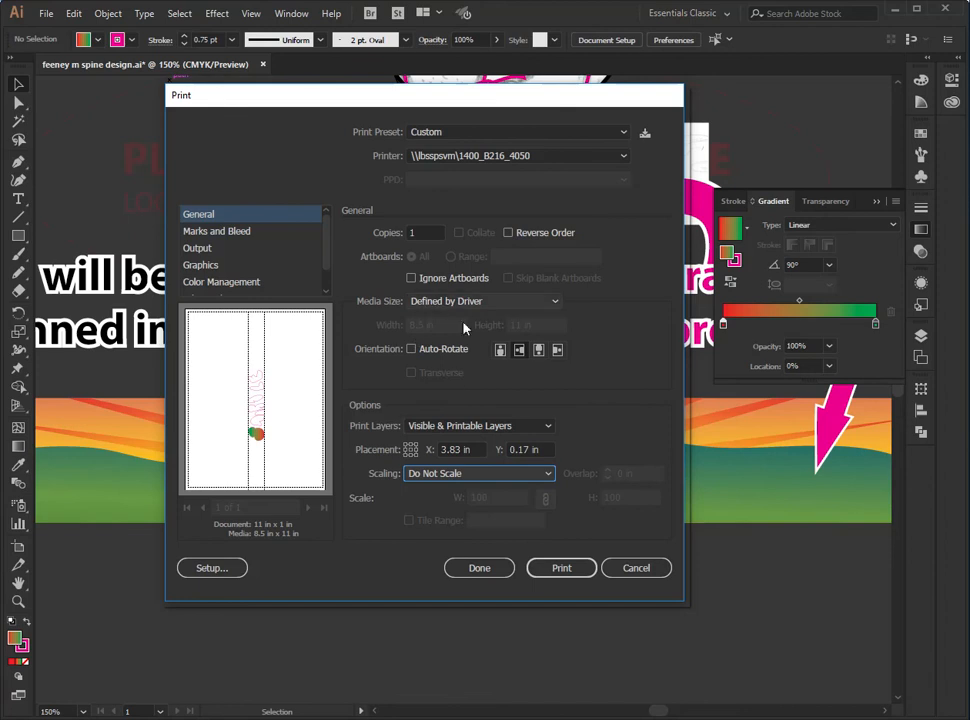
click(658, 569)
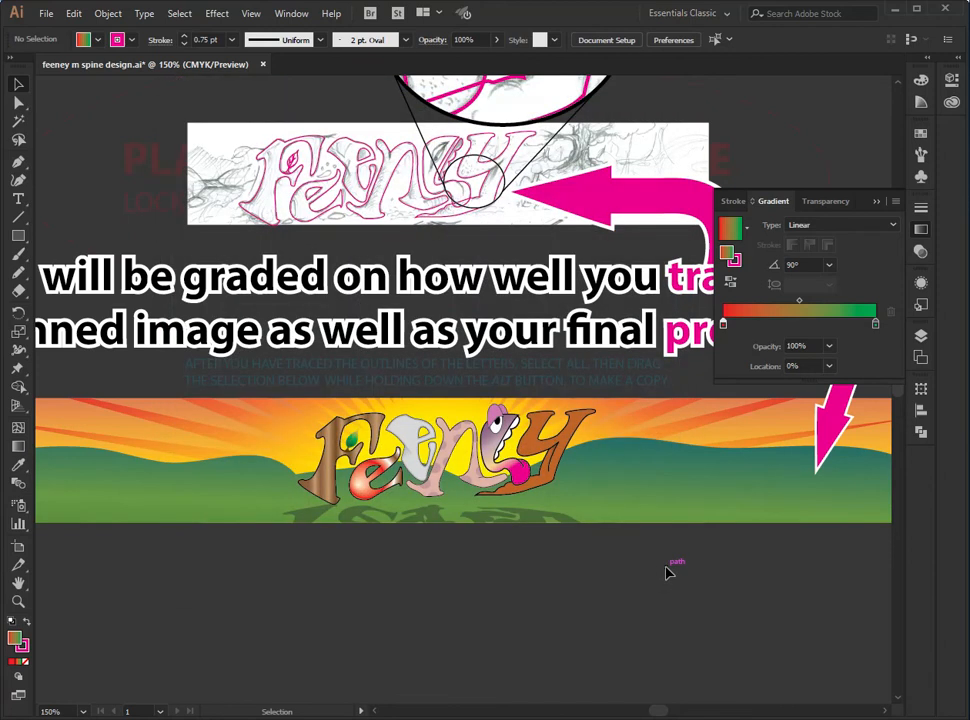
mouse_move(253, 363)
mouse_down()
mouse_move(245, 318)
mouse_move(577, 302)
mouse_up()
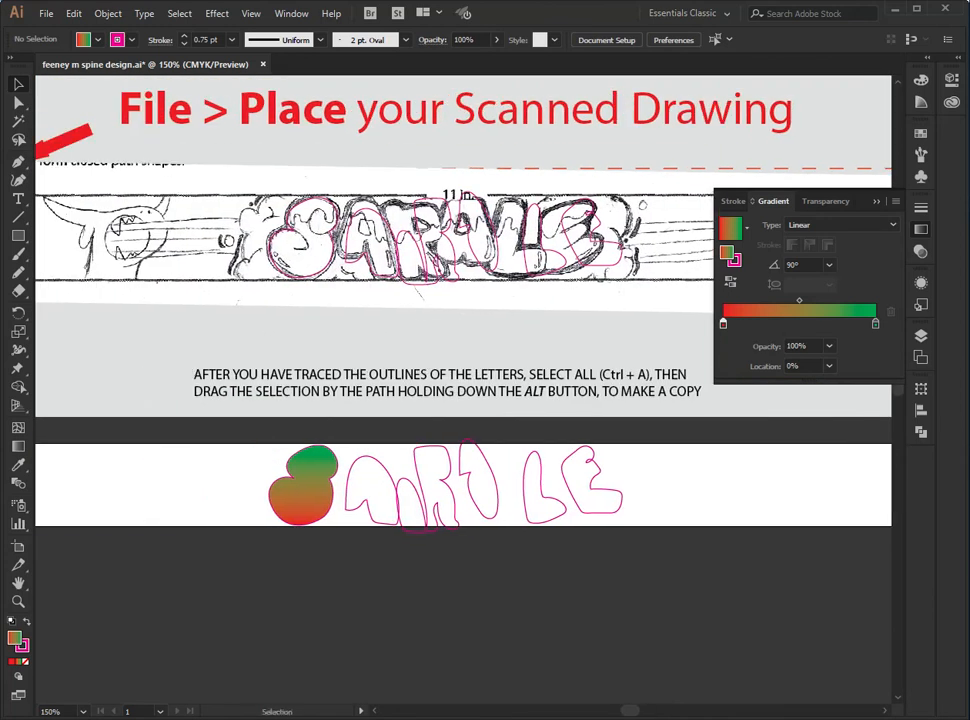